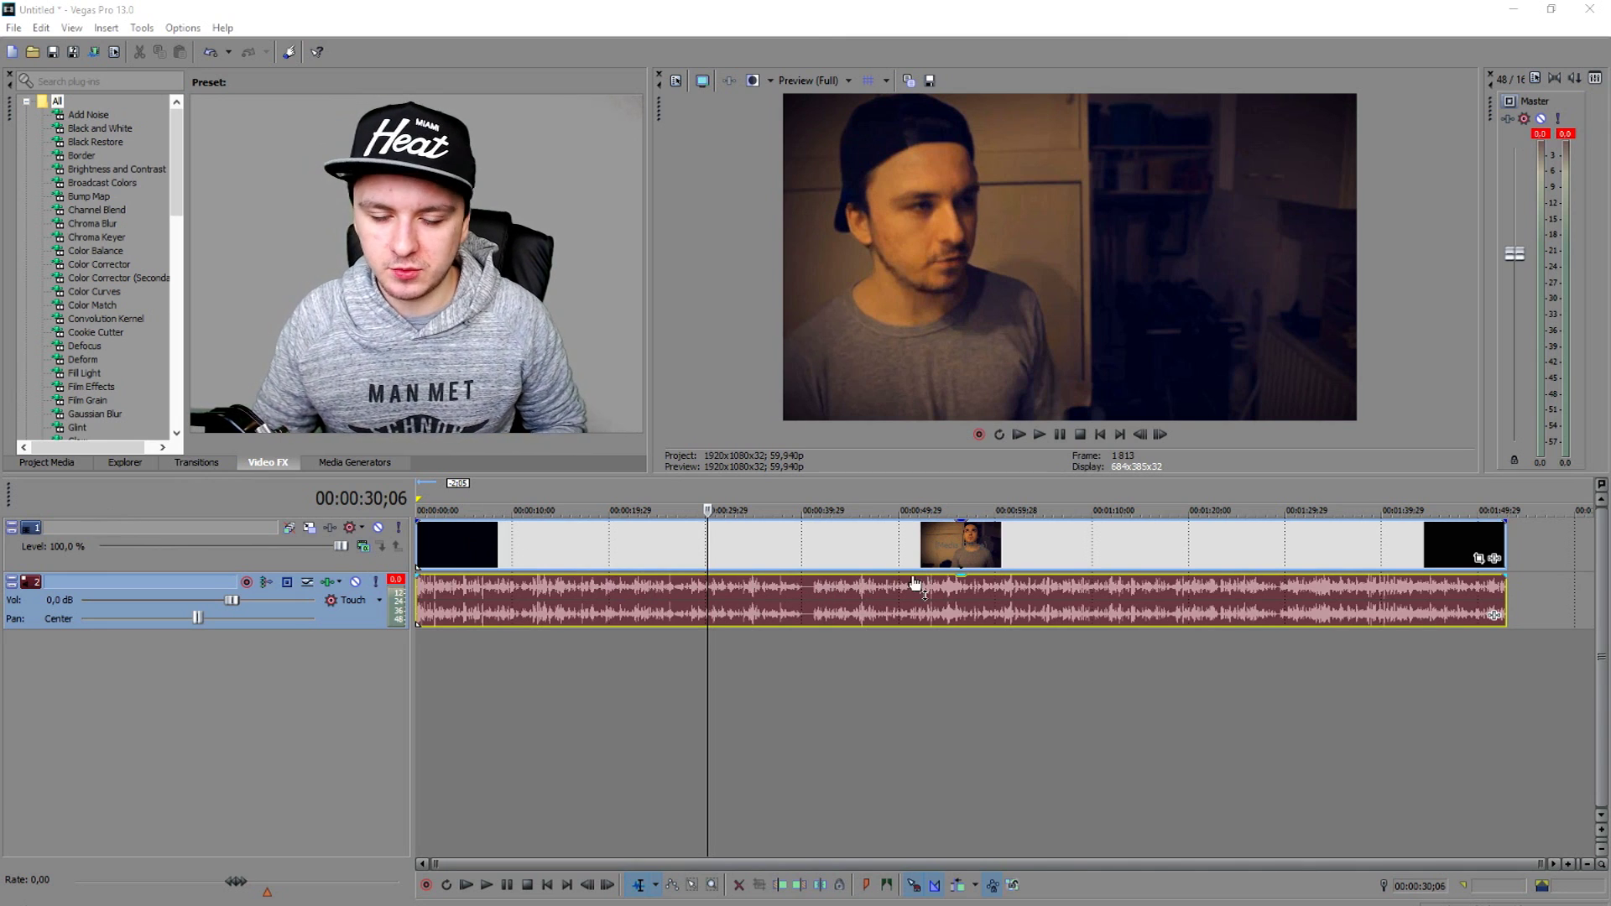
# Select the webcam video track and its event, and place the cursor near 00:00:35.
pyautogui.click(1519, 554)
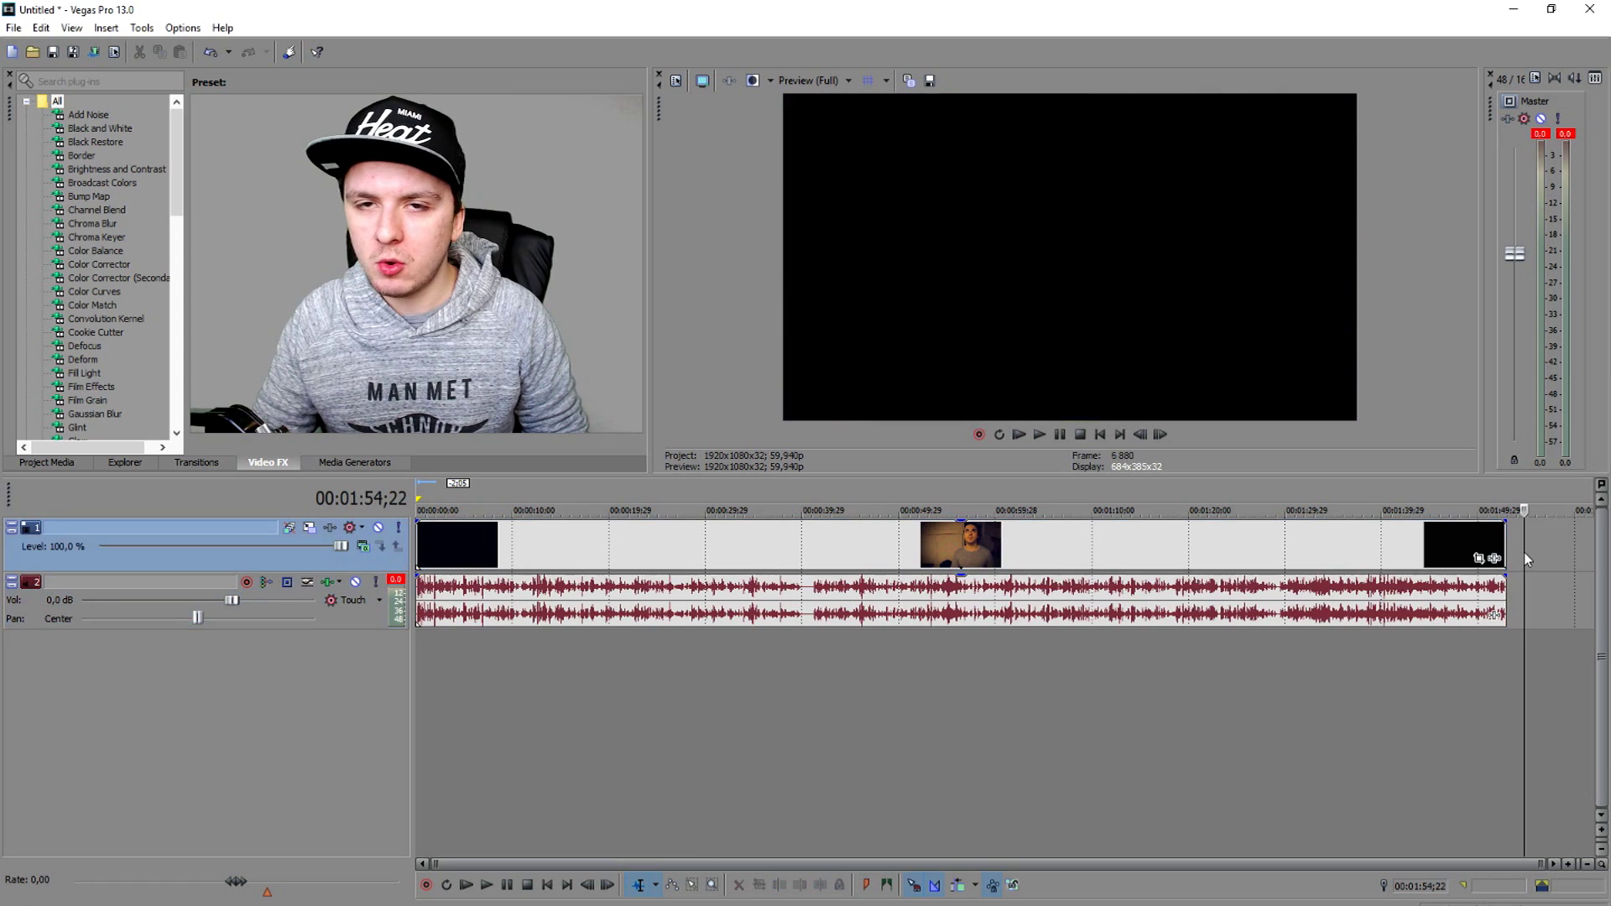
pyautogui.click(1281, 544)
pyautogui.click(1281, 544)
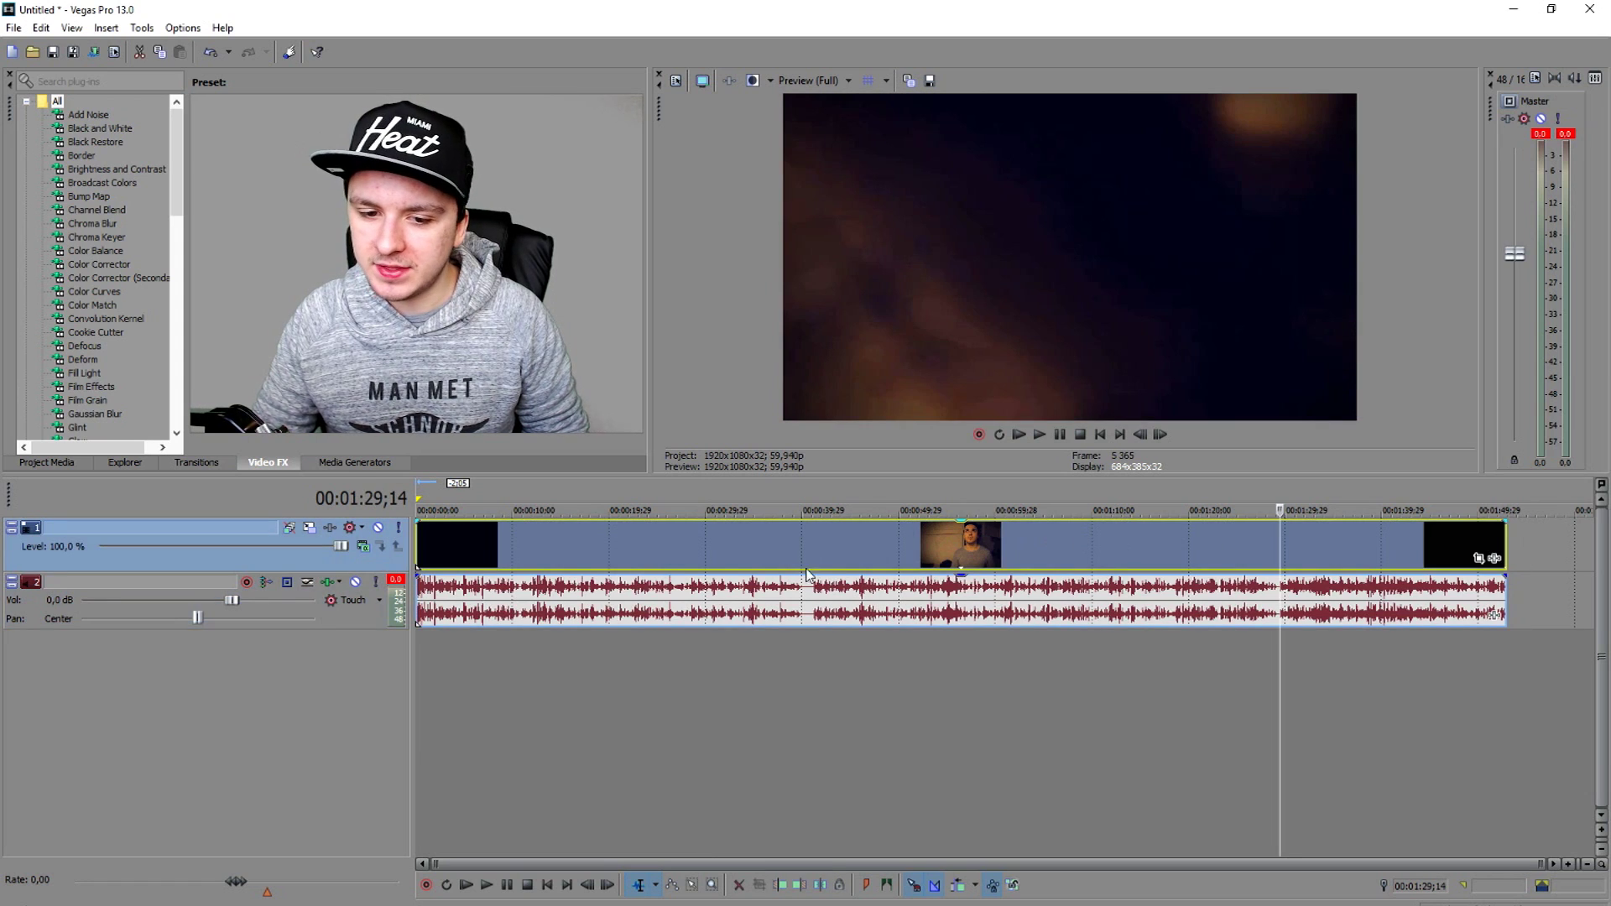
pyautogui.click(756, 527)
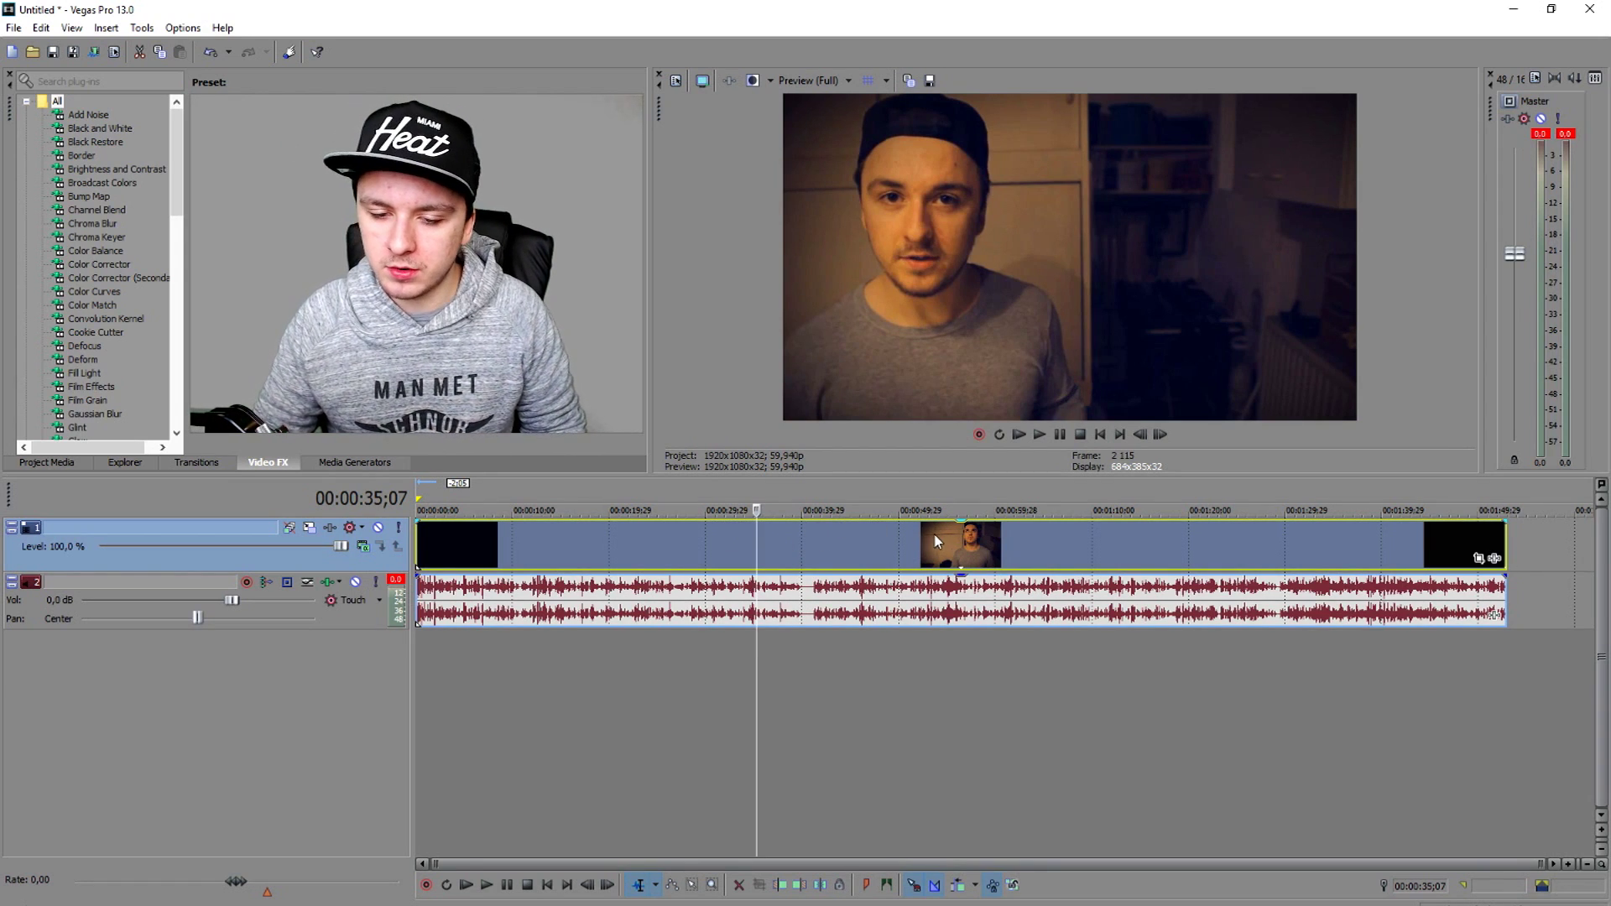
# Duplicate the webcam video track so the clip sits on a second video track.
pyautogui.rightClick(1399, 537)
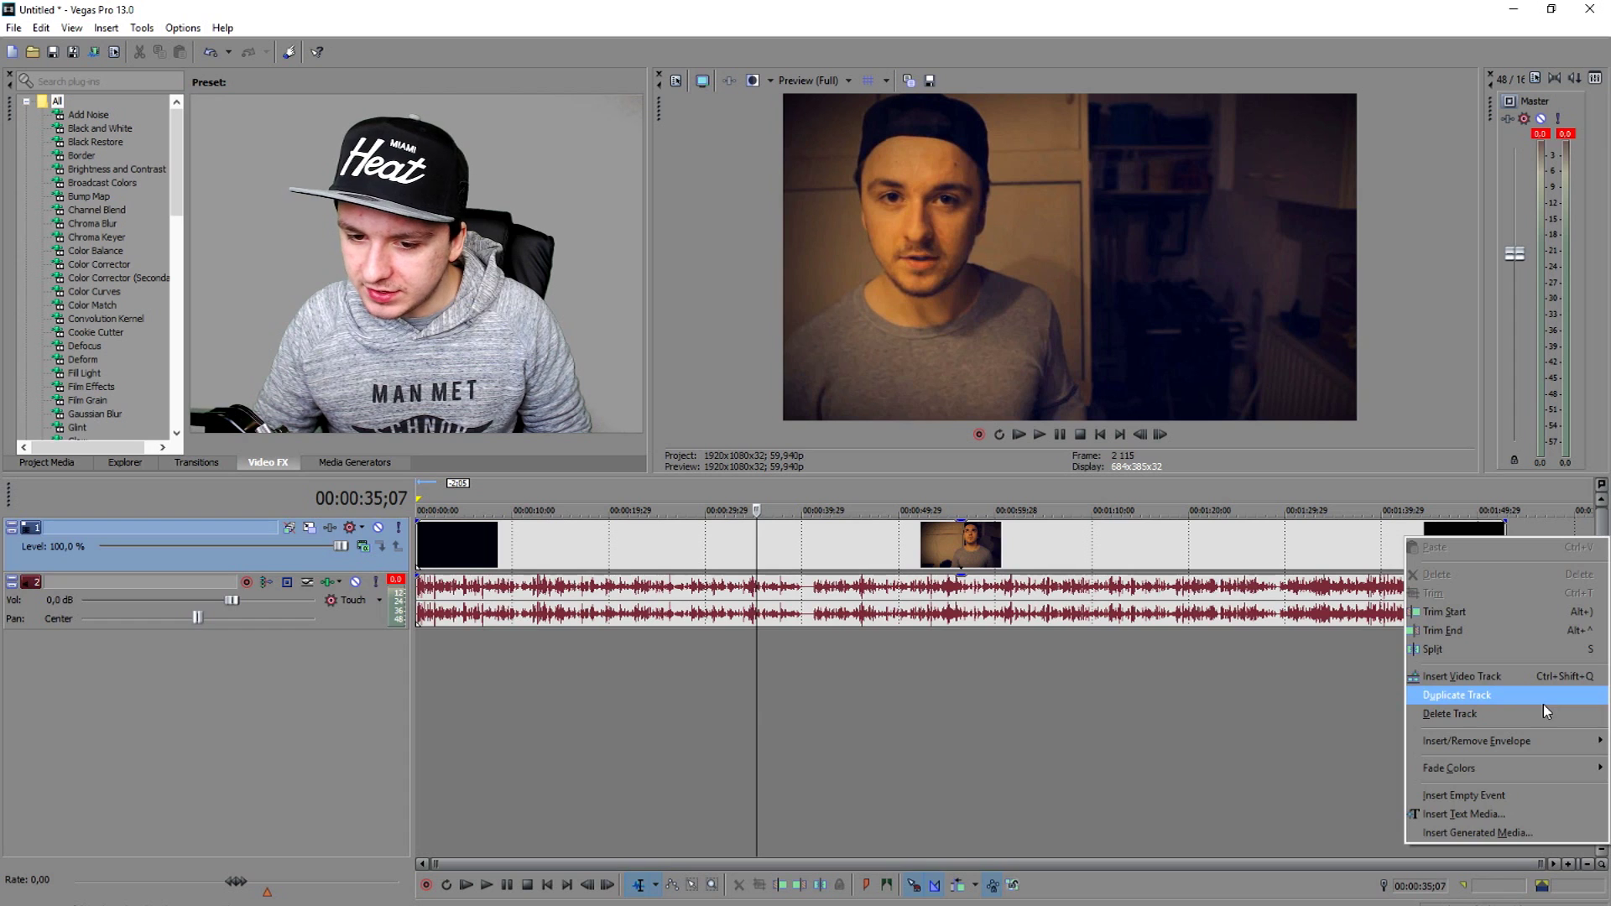
pyautogui.click(1427, 536)
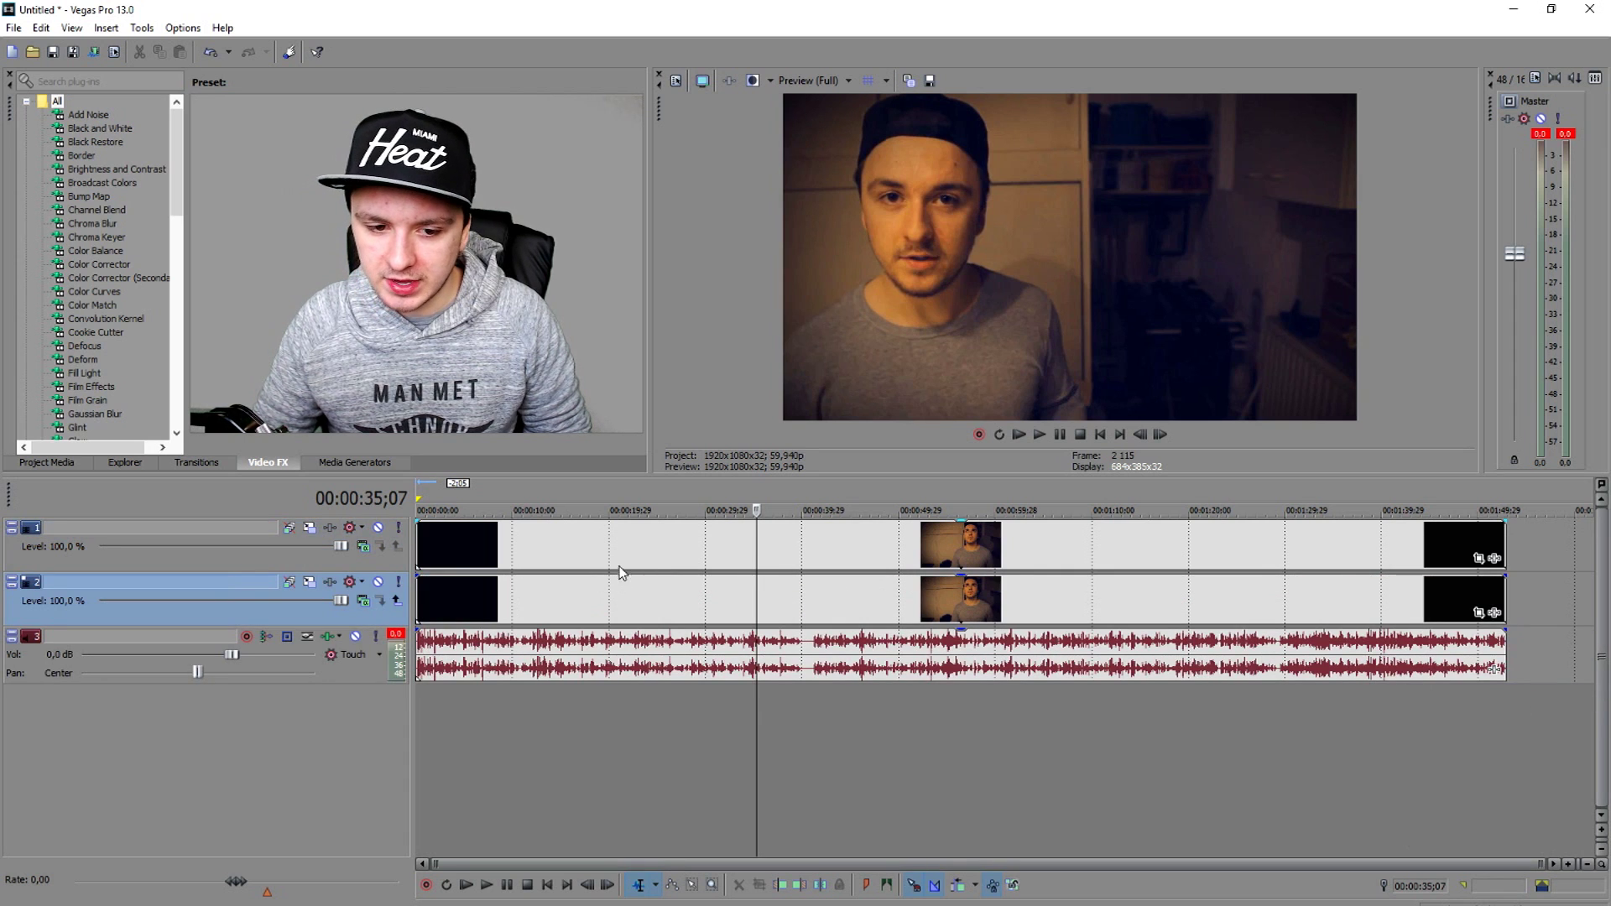
pyautogui.click(879, 551)
pyautogui.click(817, 536)
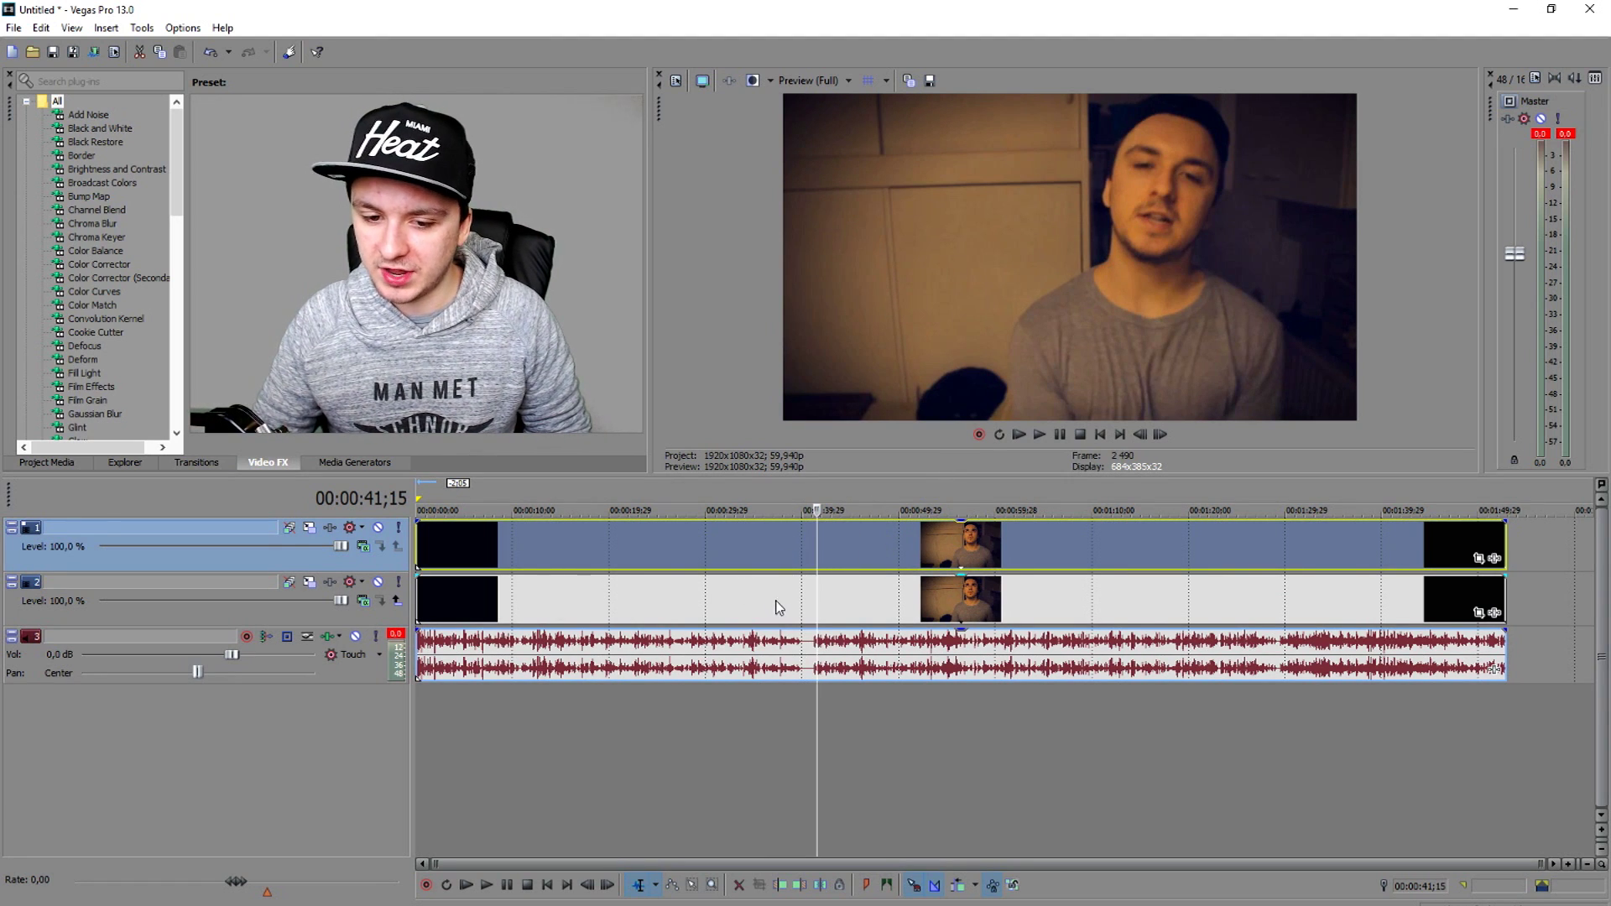
# Select the lower track, then the upper one, and return the cursor to the project start.
pyautogui.click(740, 599)
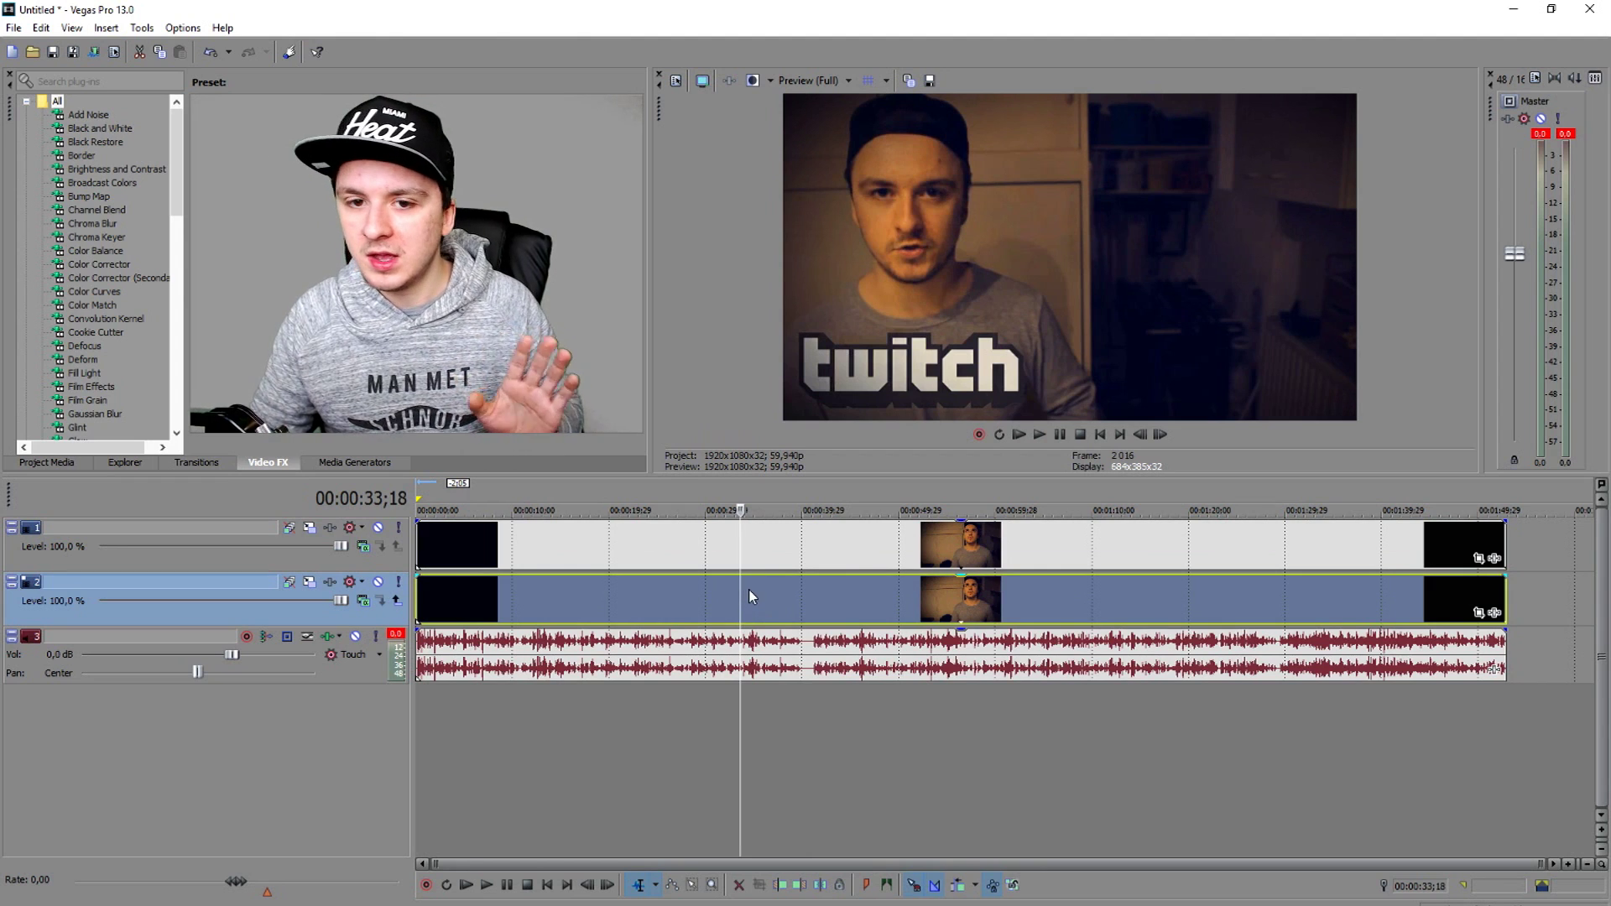
pyautogui.click(760, 539)
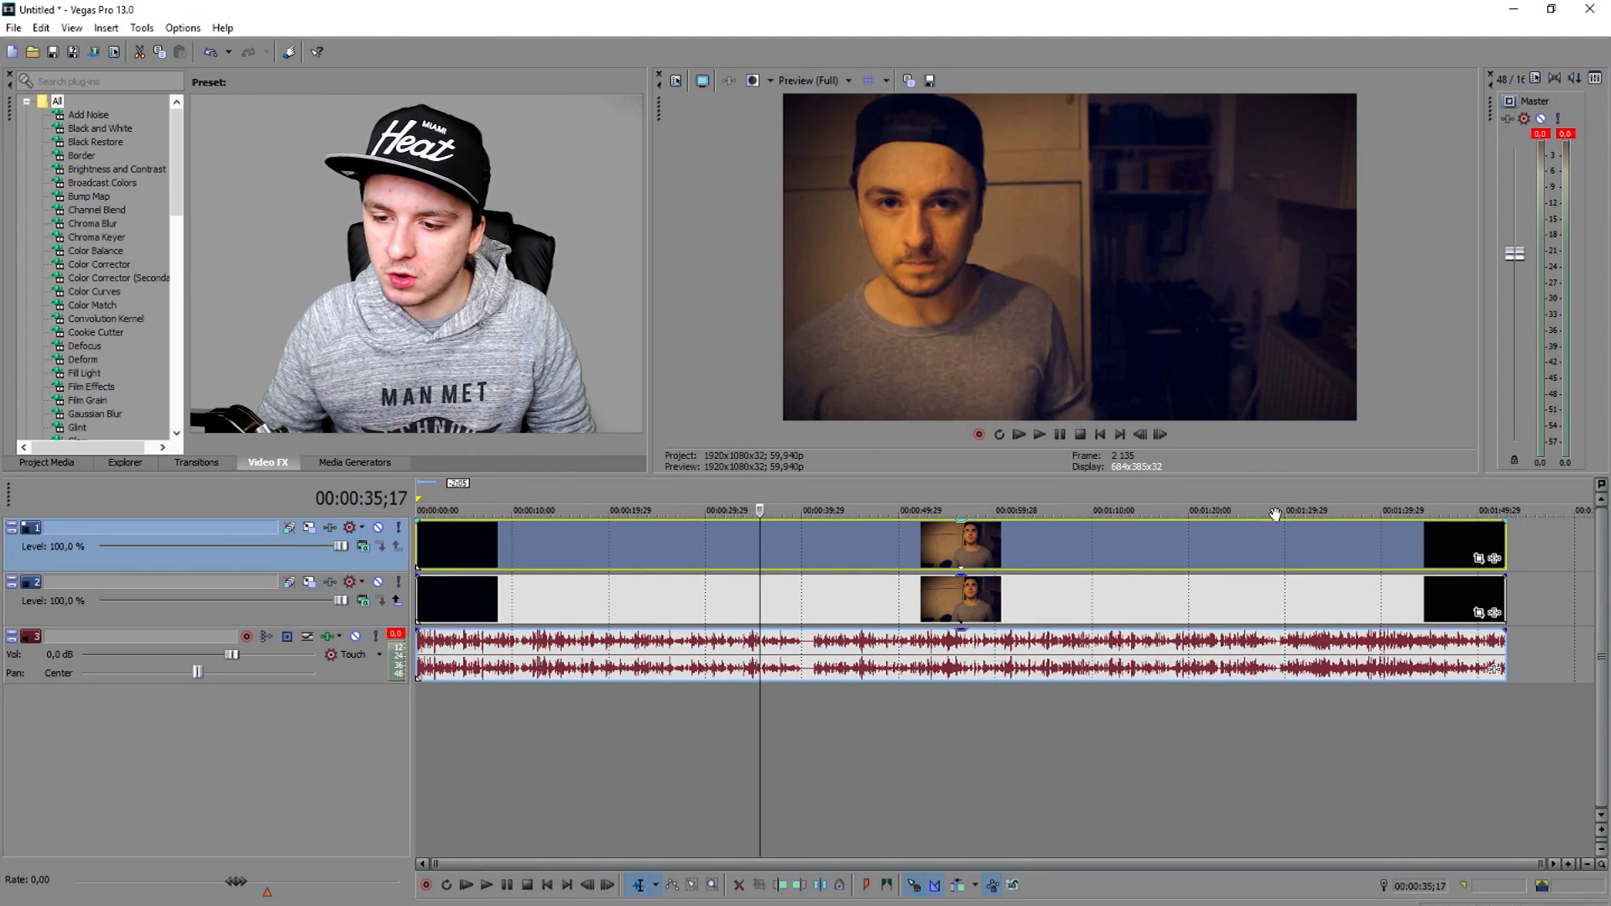
pyautogui.press('Home')
pyautogui.scroll(5, 466, 485)
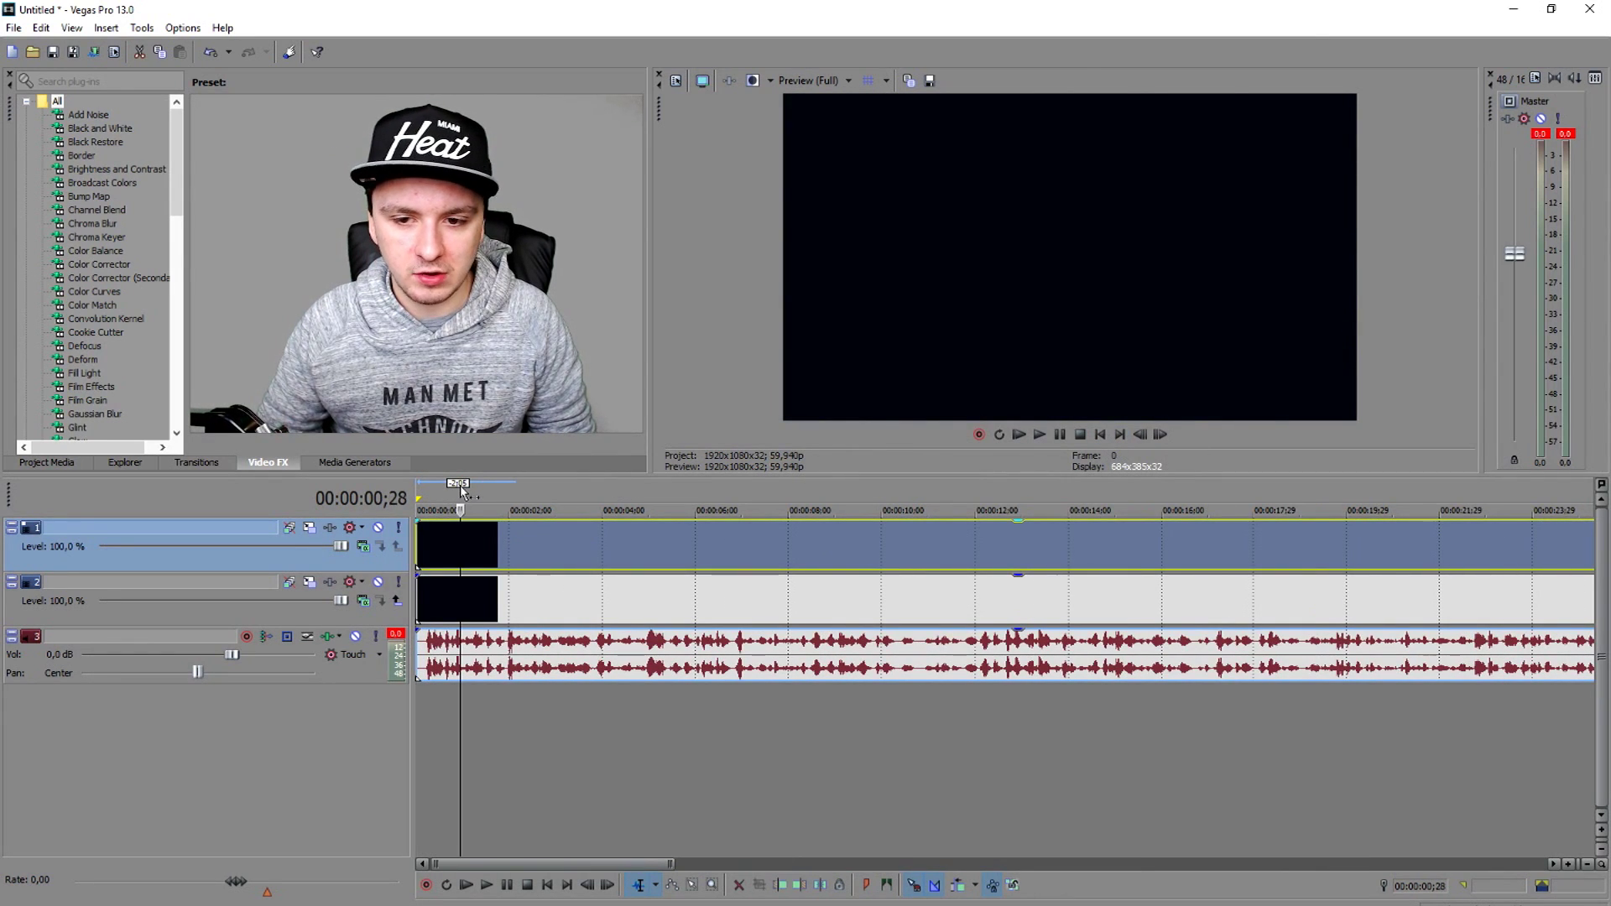
pyautogui.scroll(-5, 1181, 555)
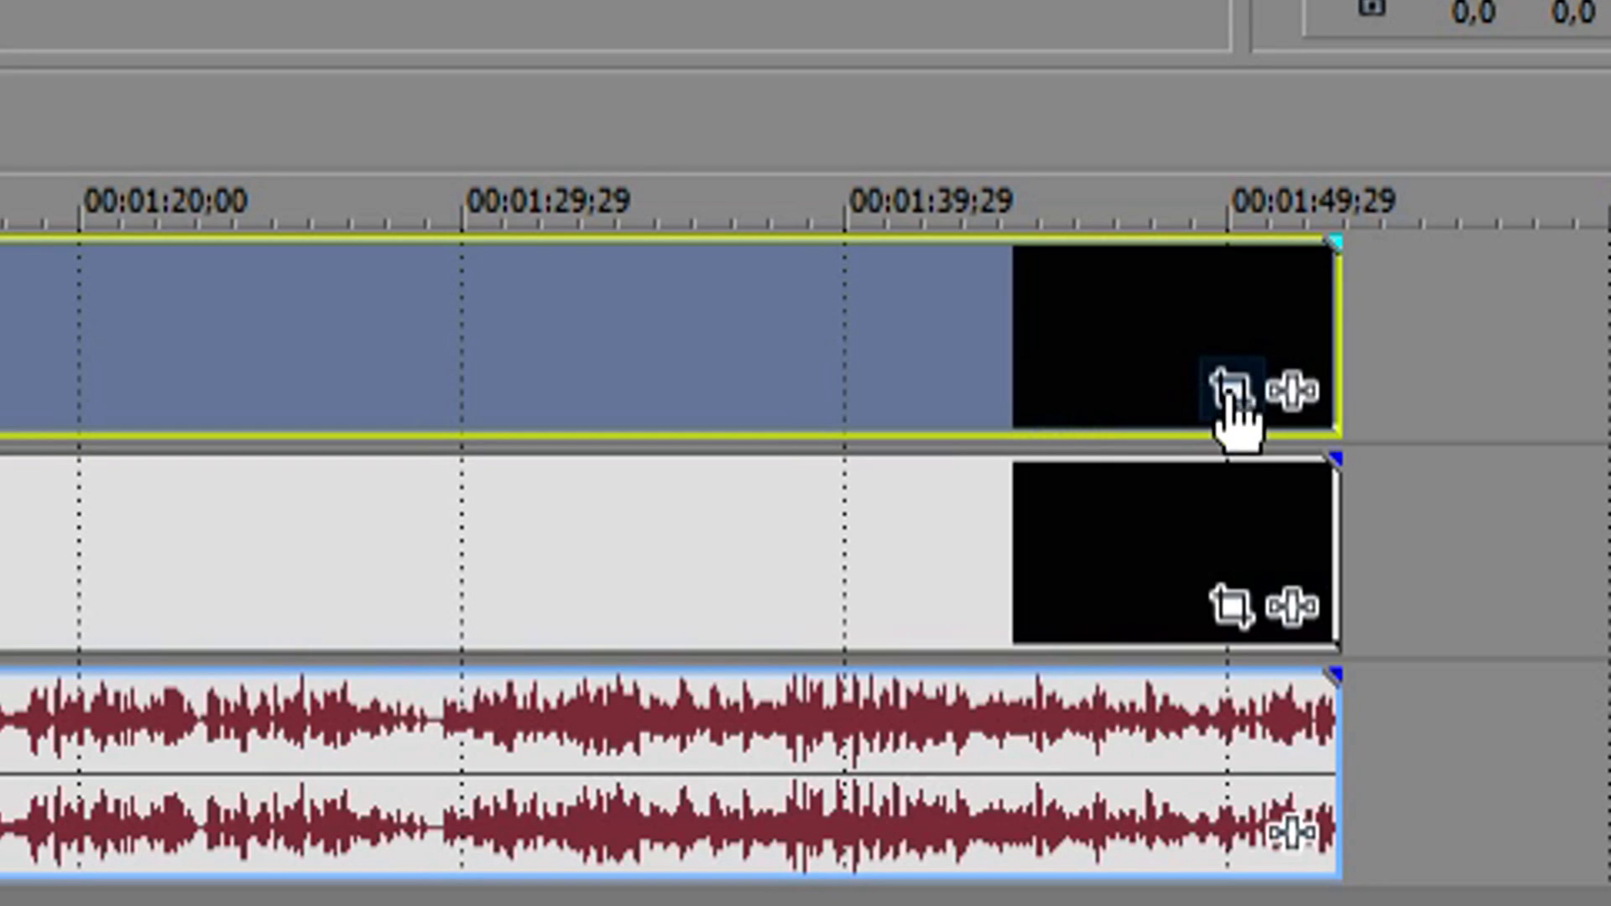
# In the top clip's Event Pan/Crop, enable Mask and draw a polygon outline around the face.
pyautogui.click(1477, 558)
pyautogui.moveTo(899, 222); pyautogui.dragTo(928, 112)
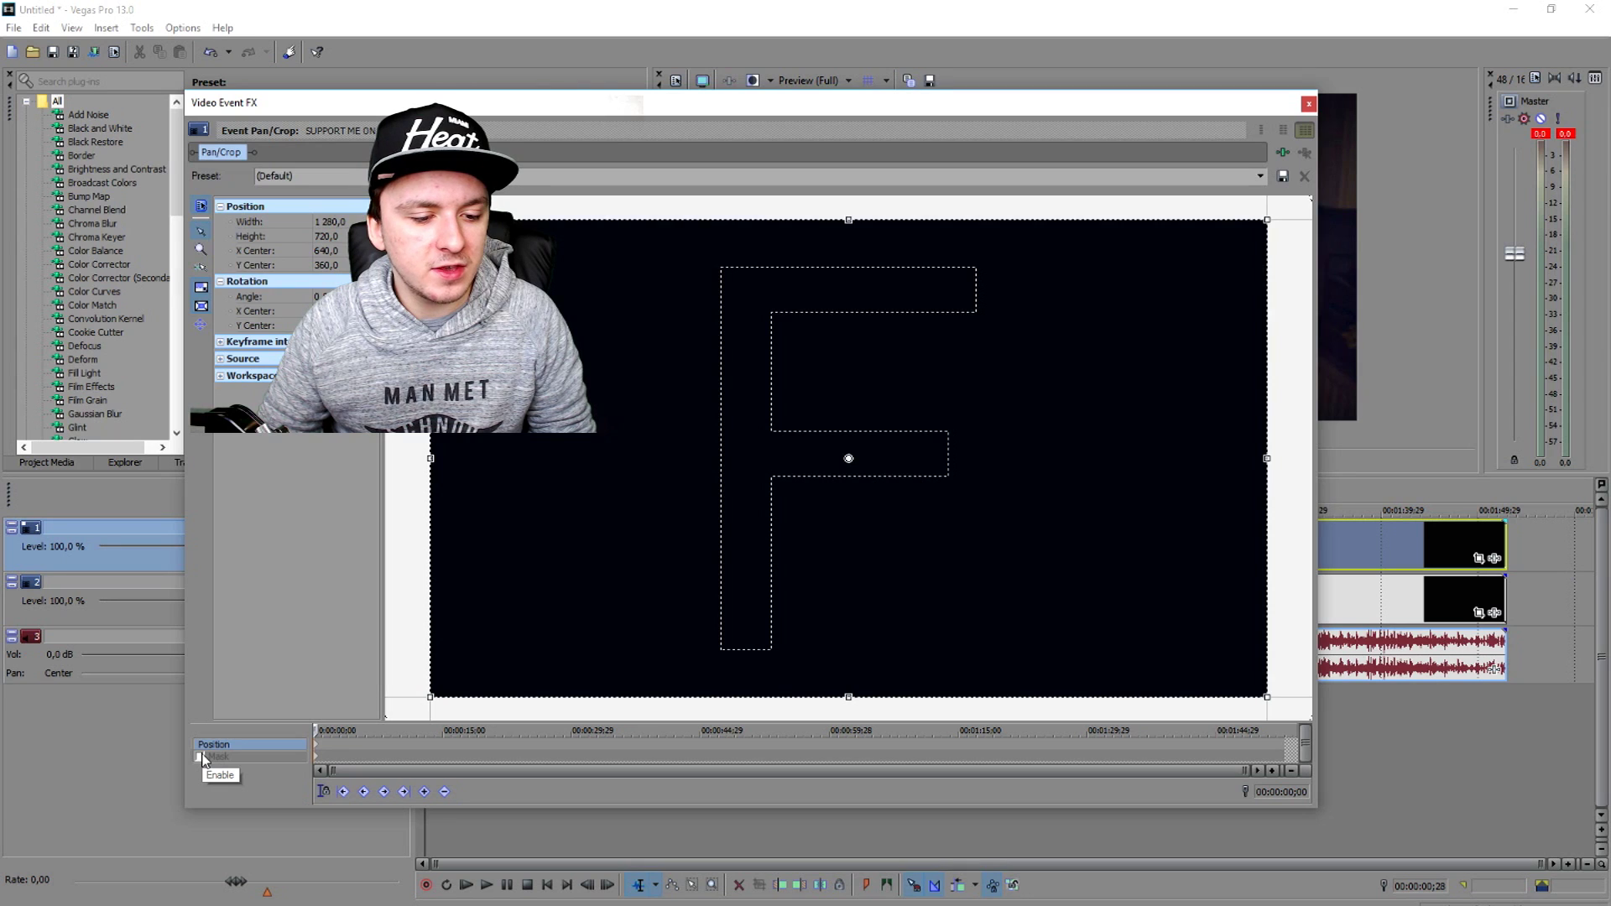
pyautogui.click(200, 756)
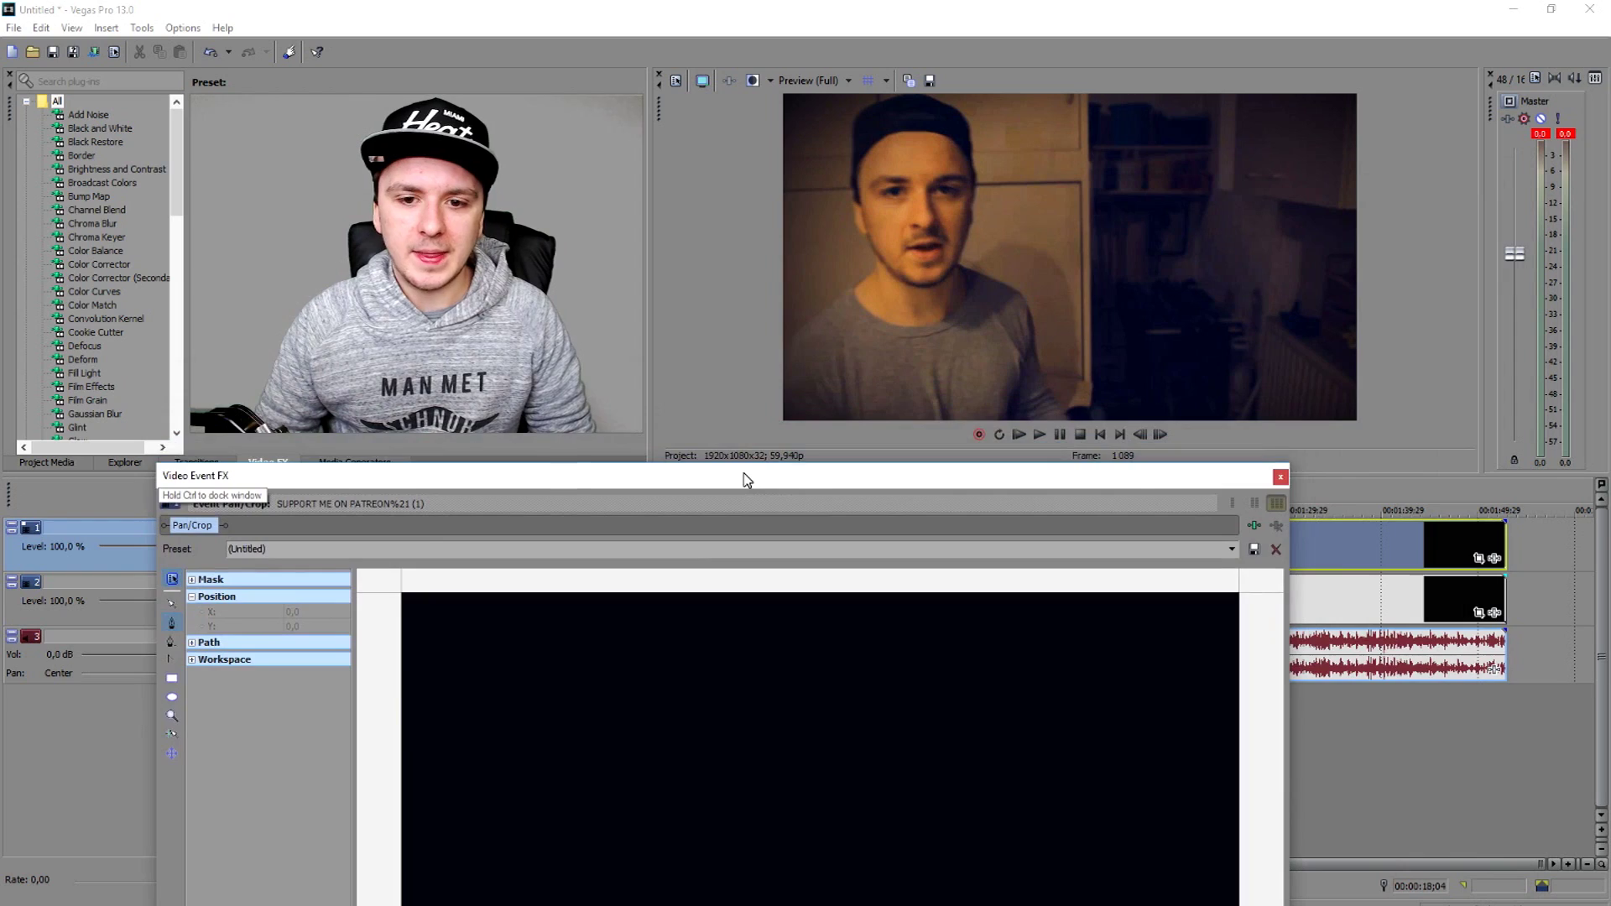
pyautogui.moveTo(745, 479); pyautogui.dragTo(1051, 349)
pyautogui.click(828, 536)
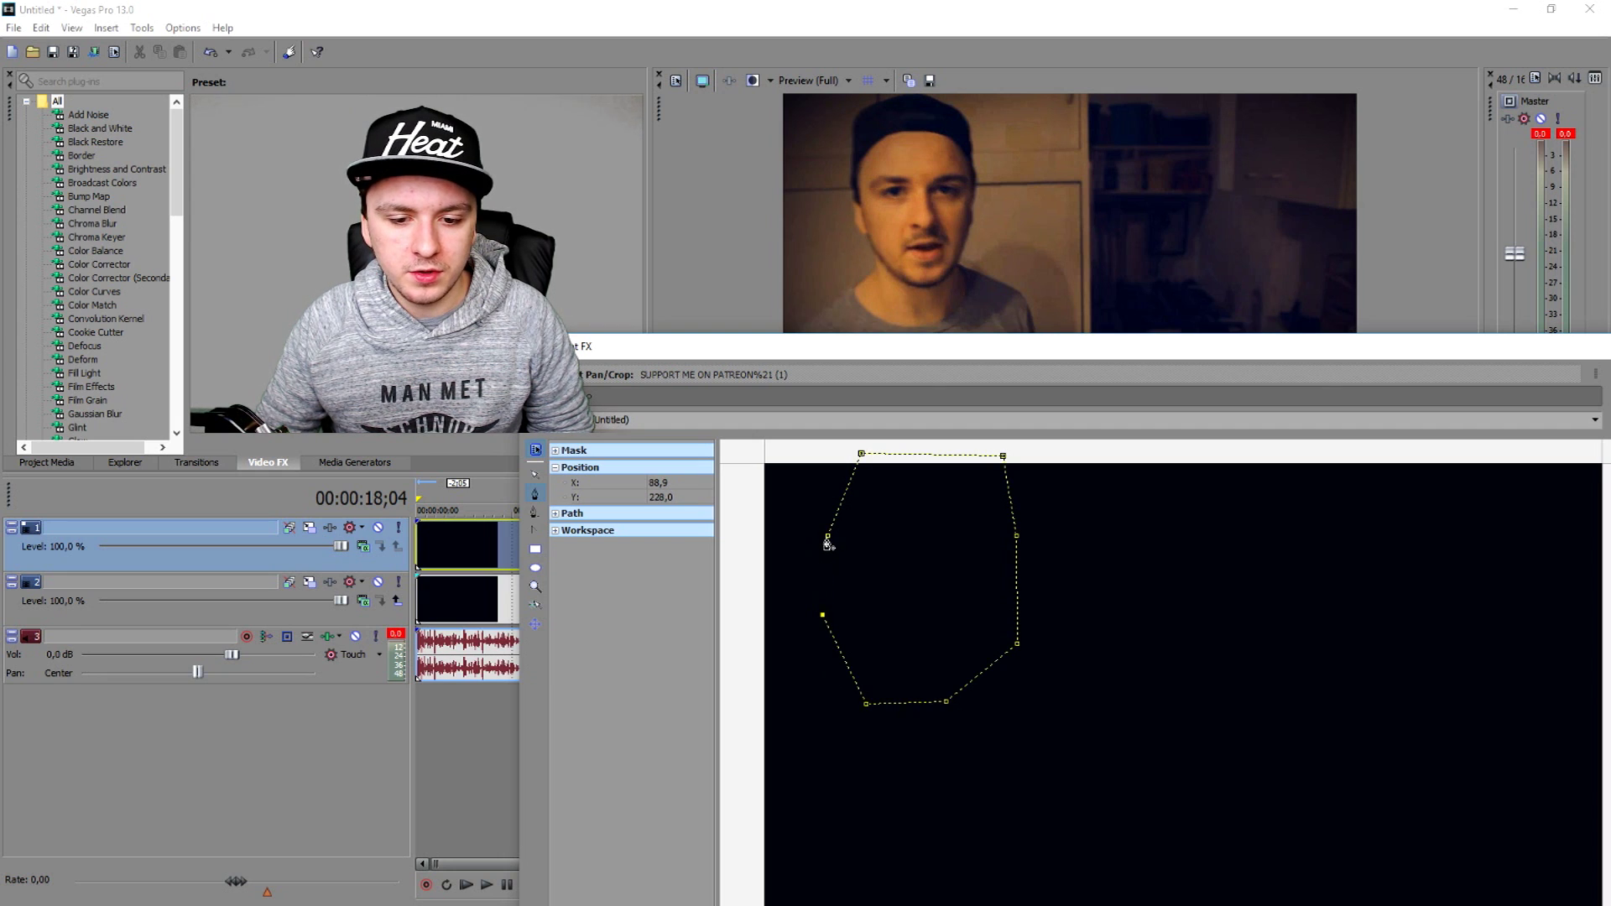
pyautogui.moveTo(954, 343); pyautogui.dragTo(940, 604)
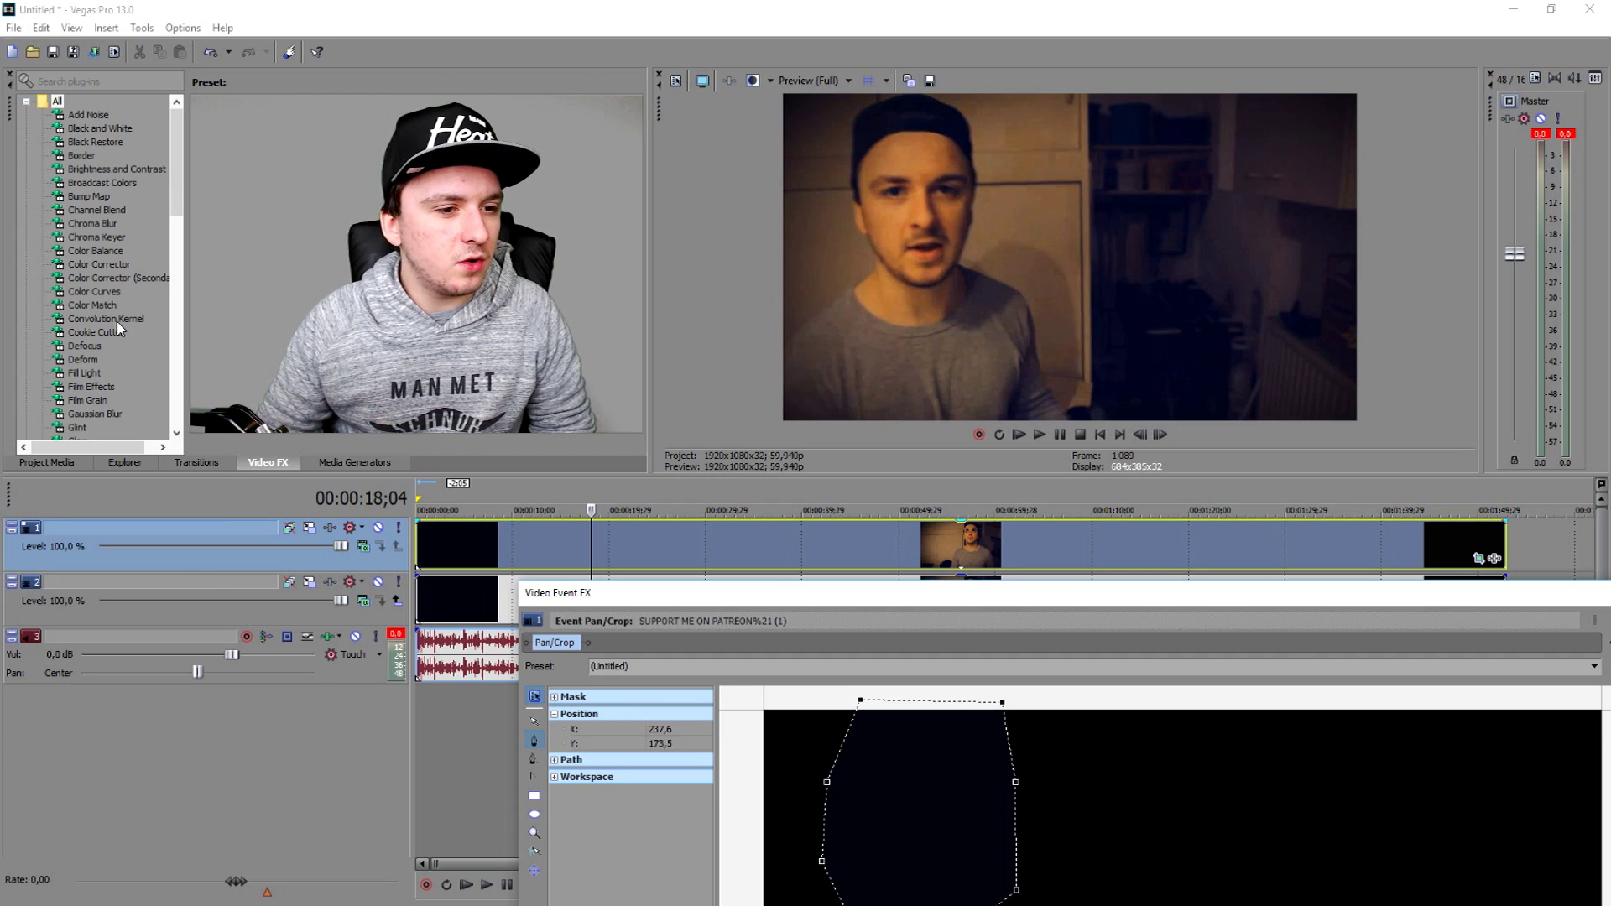
pyautogui.scroll(-2, 118, 327)
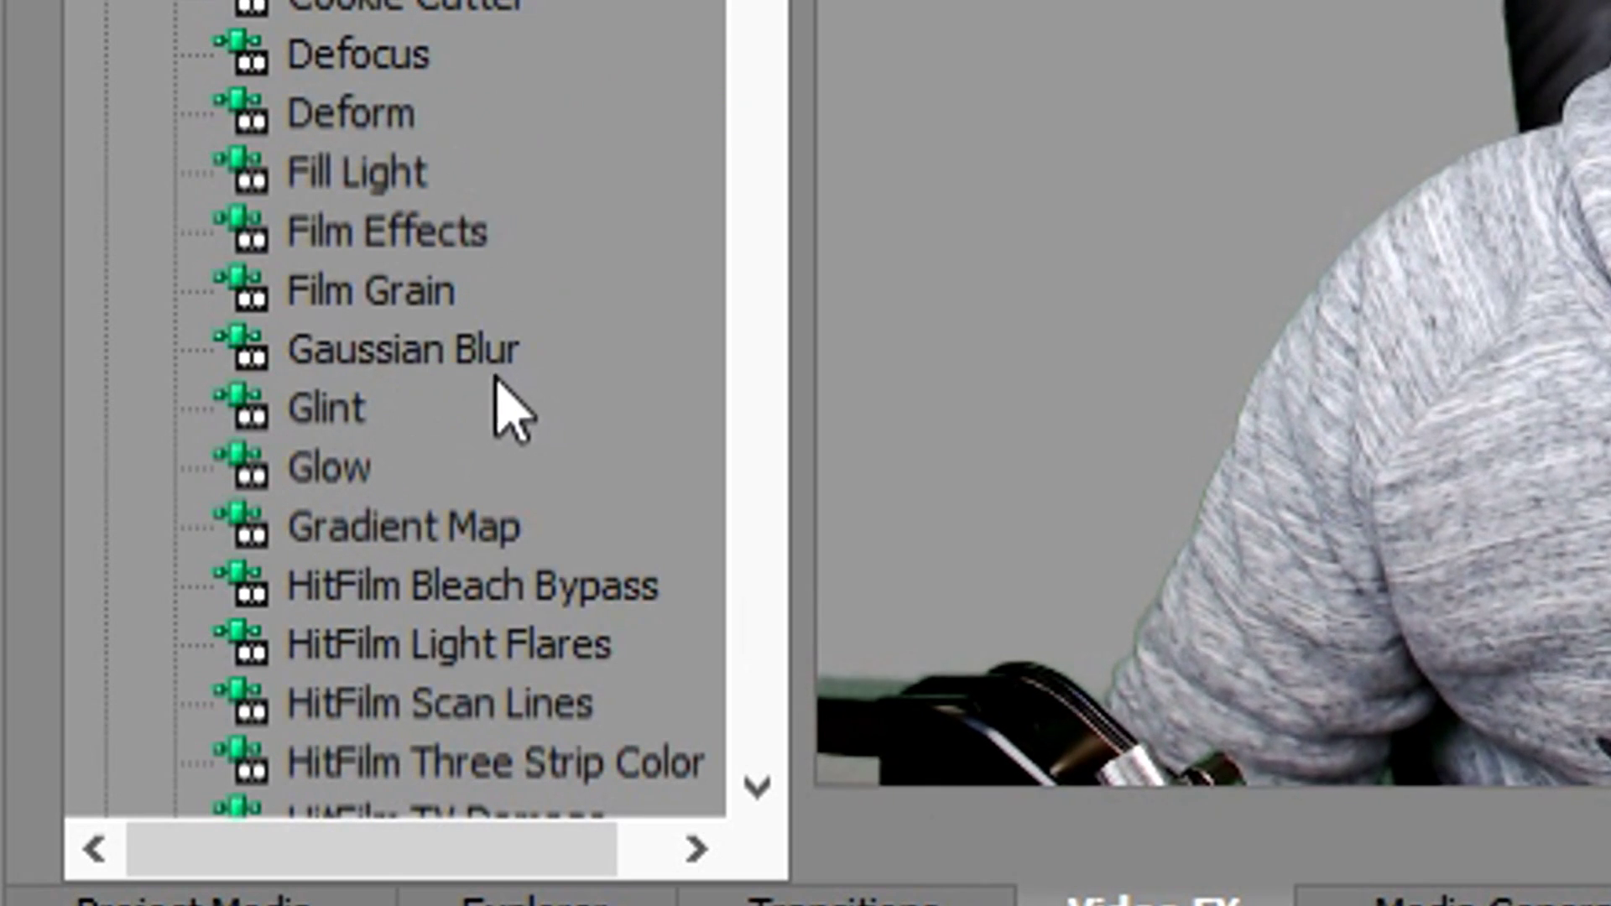
# Apply a default Sony Gaussian Blur from Video FX to the top track's event.
pyautogui.click(463, 352)
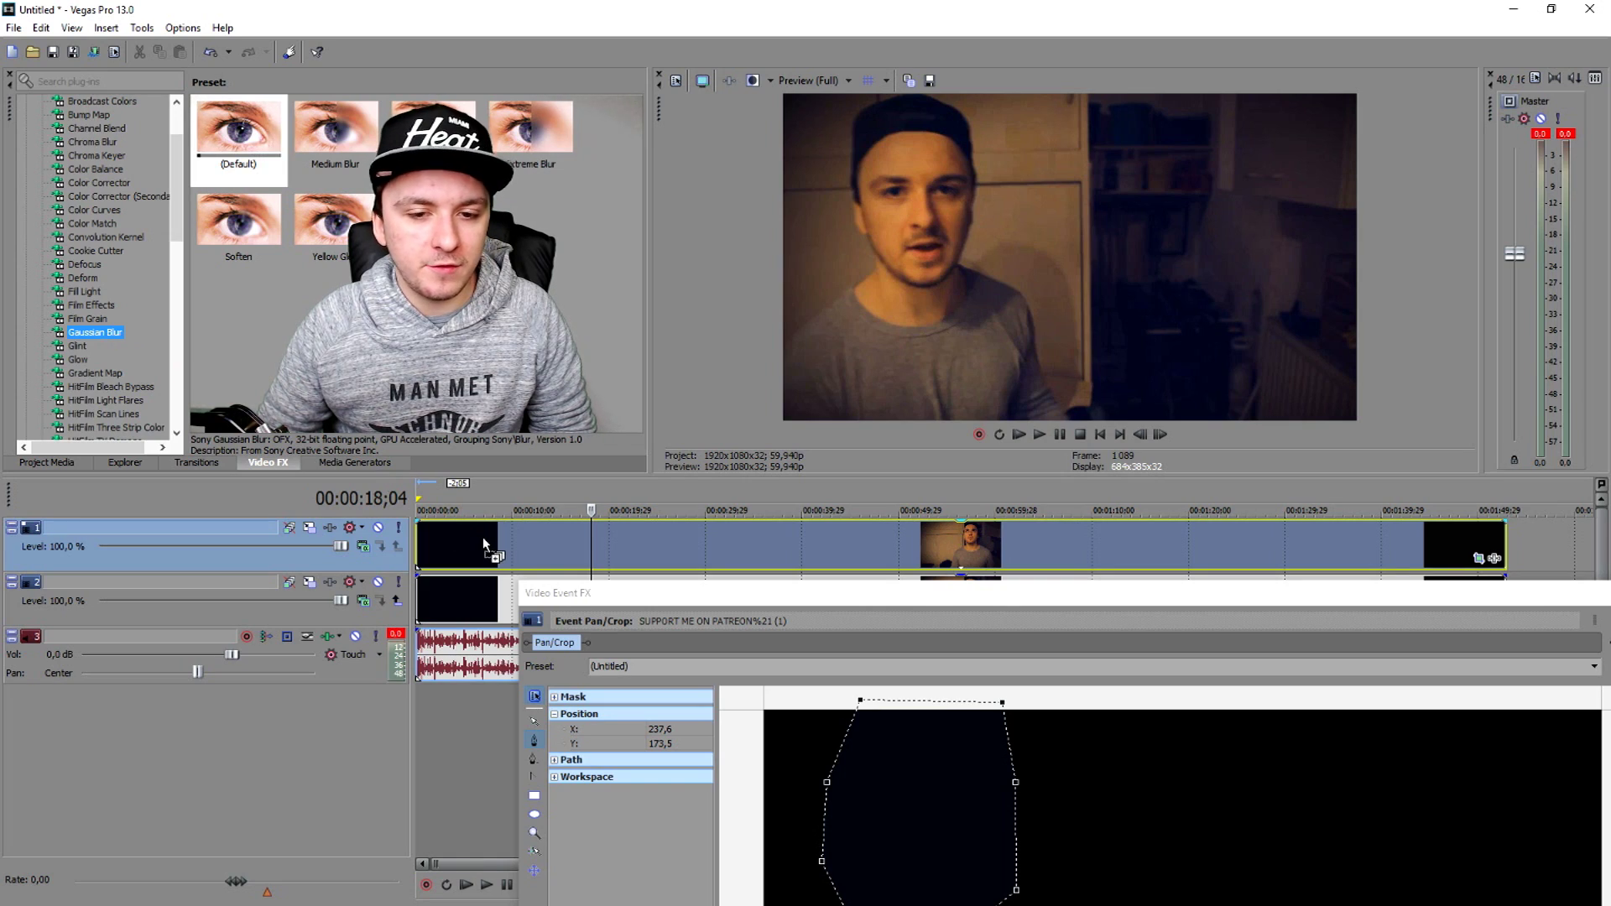
pyautogui.moveTo(485, 545); pyautogui.dragTo(485, 545)
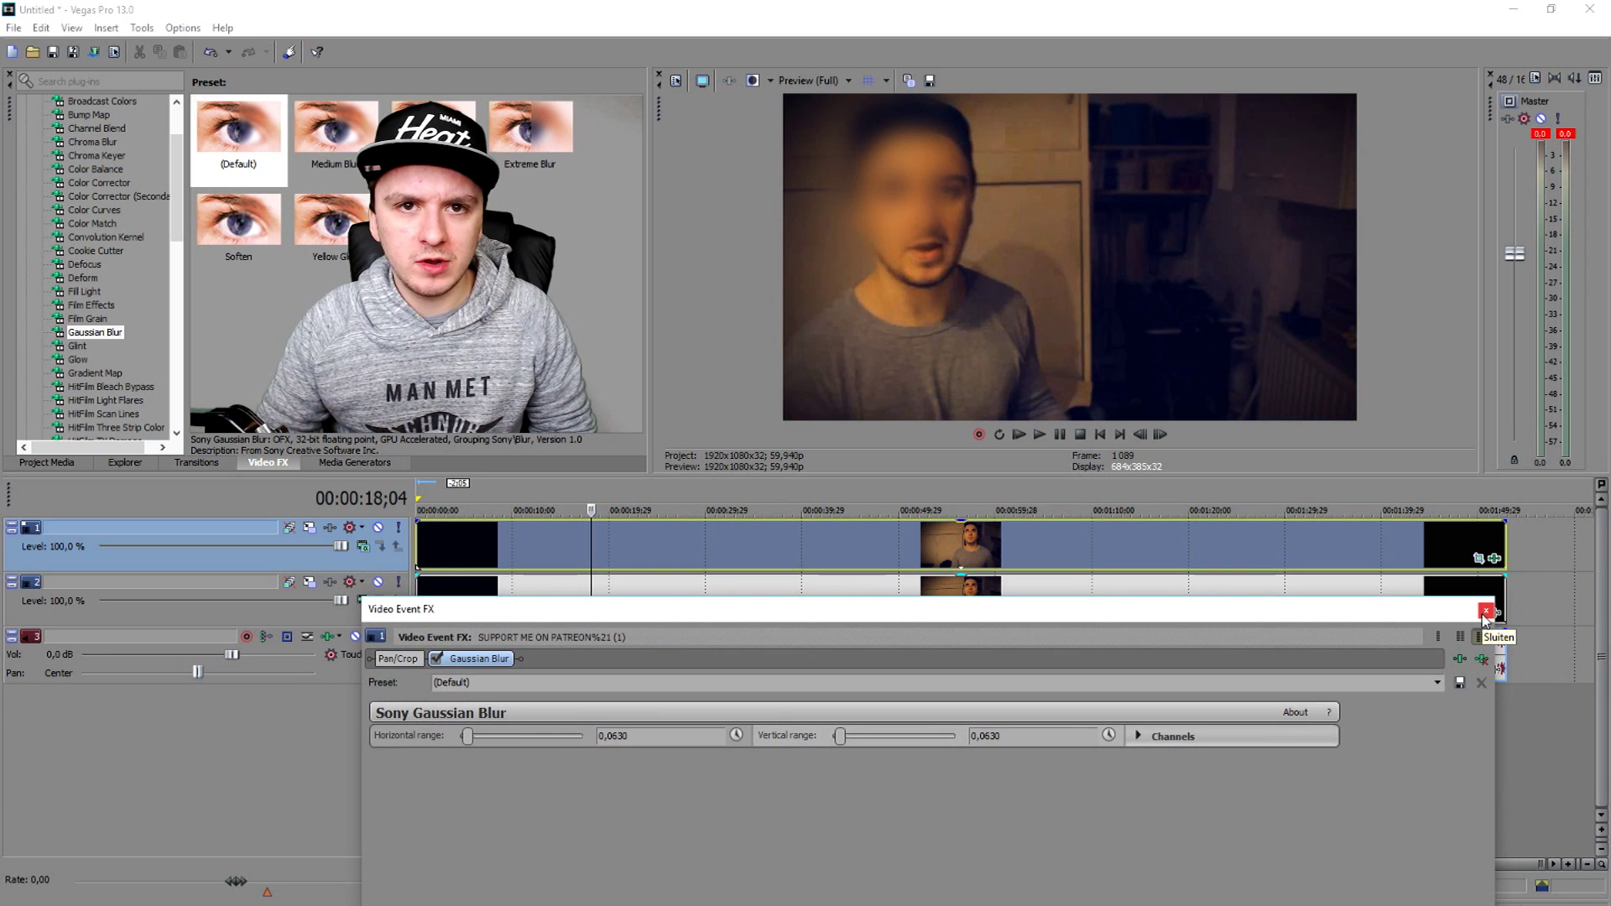
pyautogui.click(1485, 611)
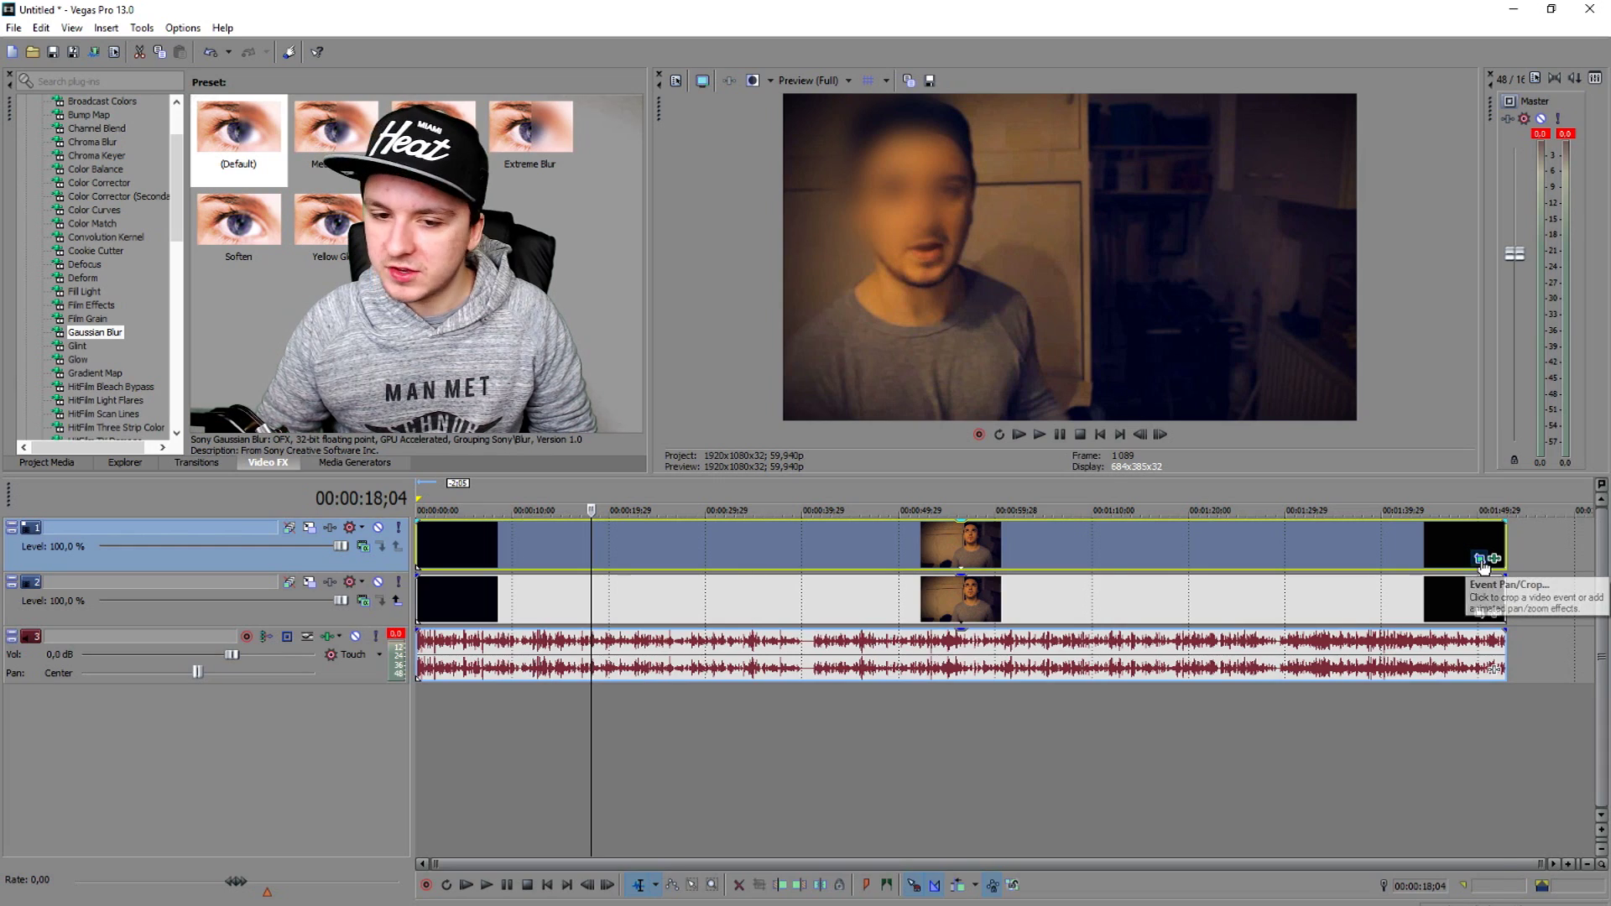
# In the top clip's Pan/Crop, drag the mask points so the outline fits the face, chin and head.
pyautogui.click(1477, 560)
pyautogui.moveTo(653, 618); pyautogui.dragTo(815, 447)
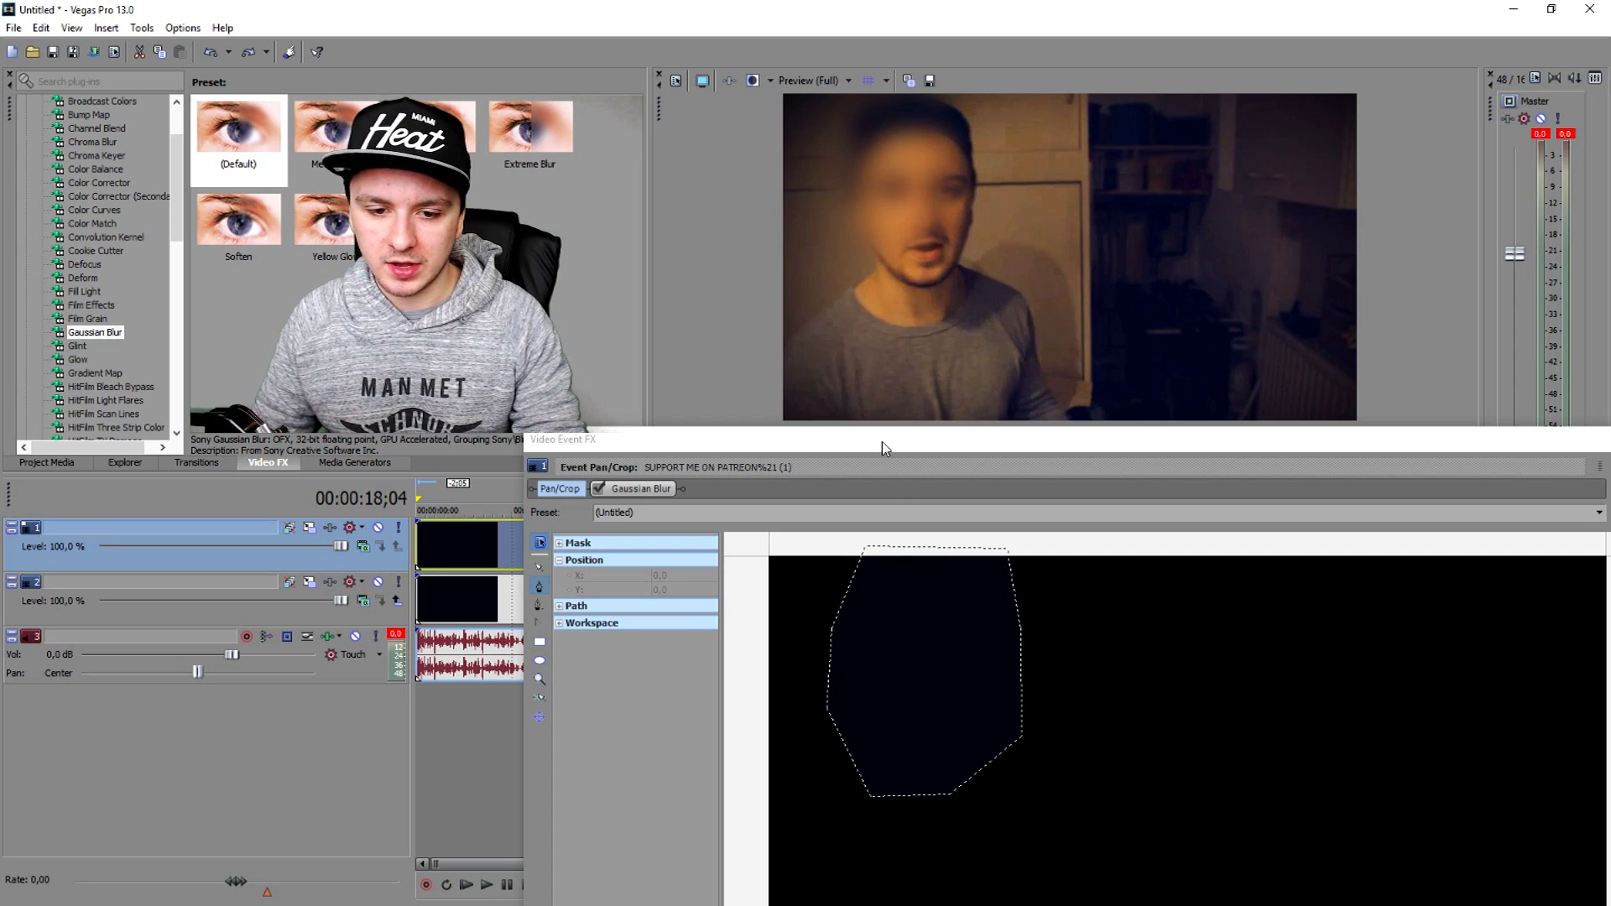
pyautogui.moveTo(883, 442); pyautogui.dragTo(900, 464)
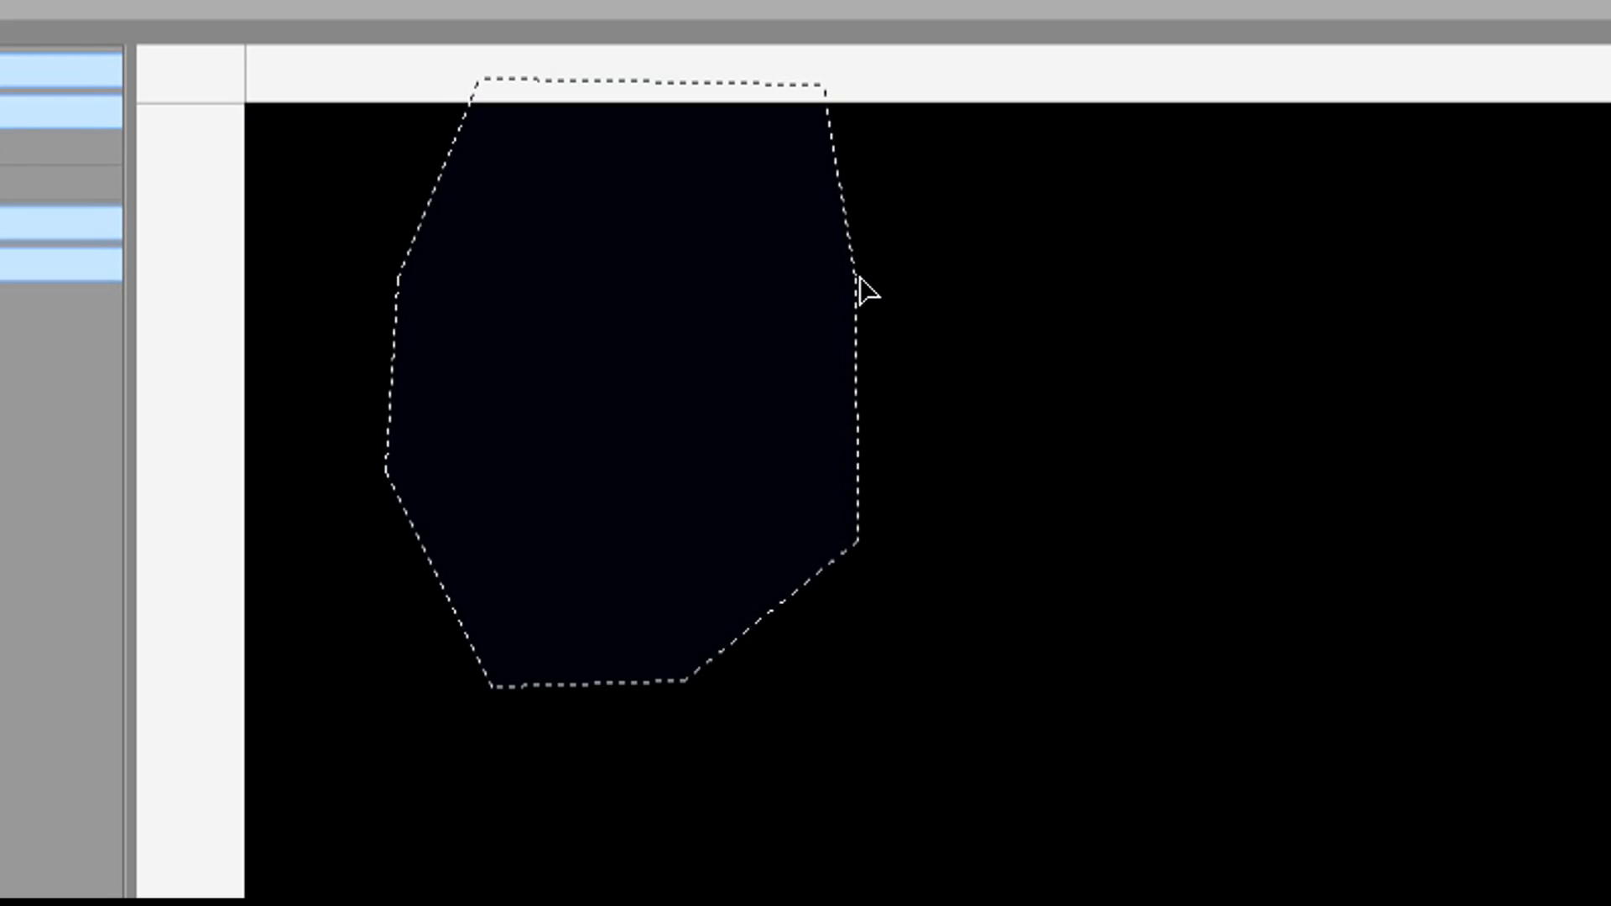
pyautogui.moveTo(1039, 654); pyautogui.dragTo(1073, 658)
pyautogui.moveTo(946, 296); pyautogui.dragTo(866, 354)
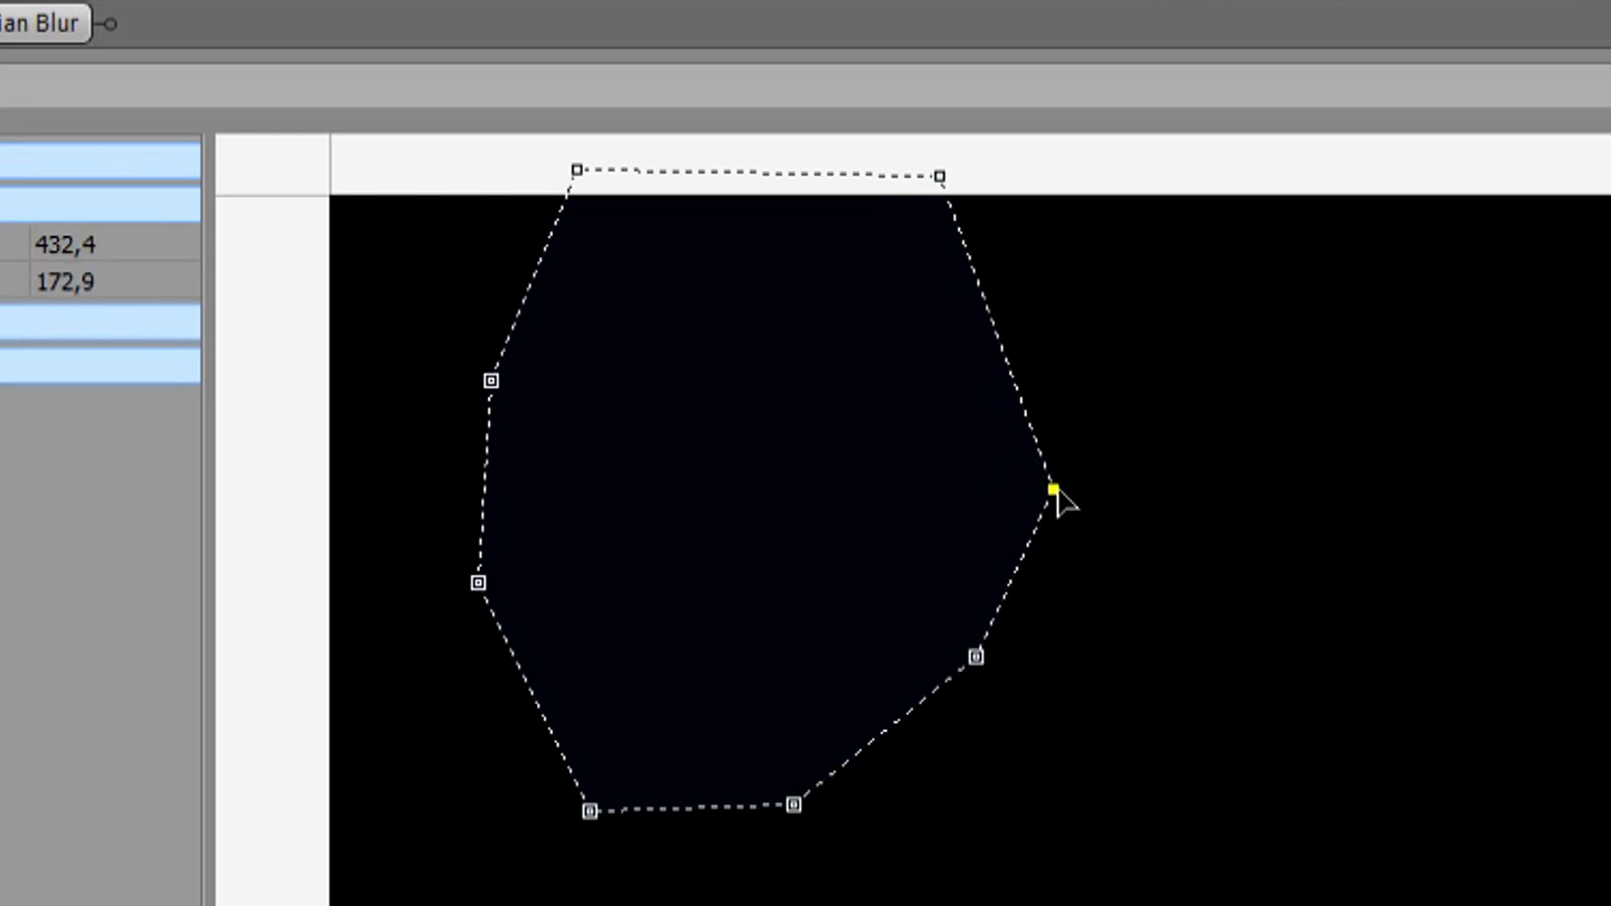
pyautogui.moveTo(1055, 490); pyautogui.dragTo(1057, 491)
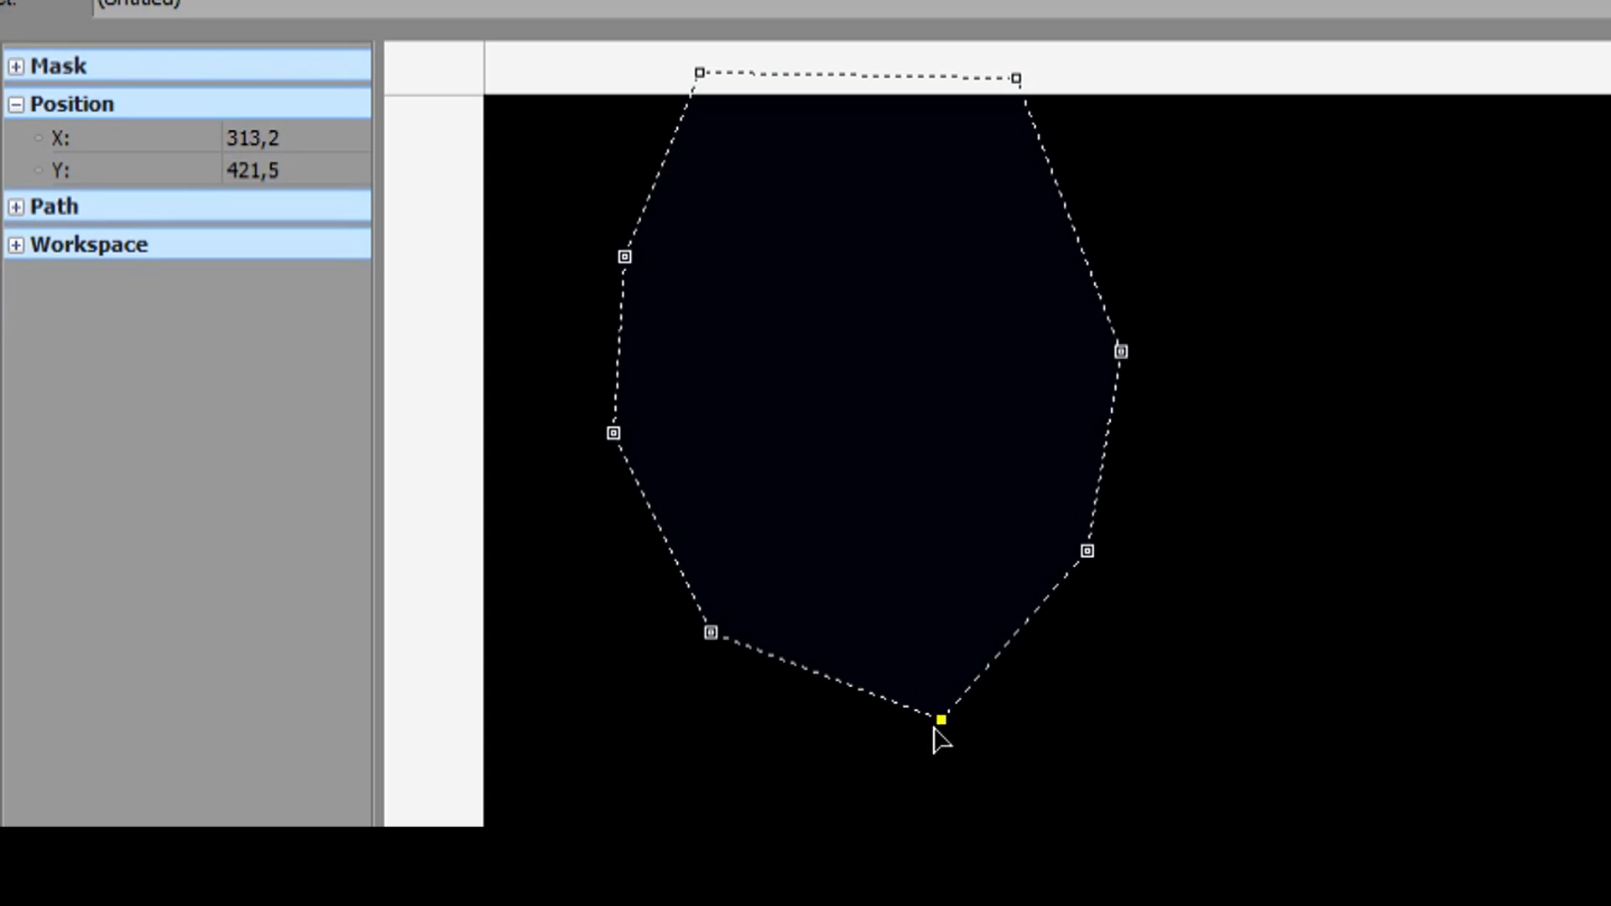
pyautogui.moveTo(997, 866); pyautogui.dragTo(992, 869)
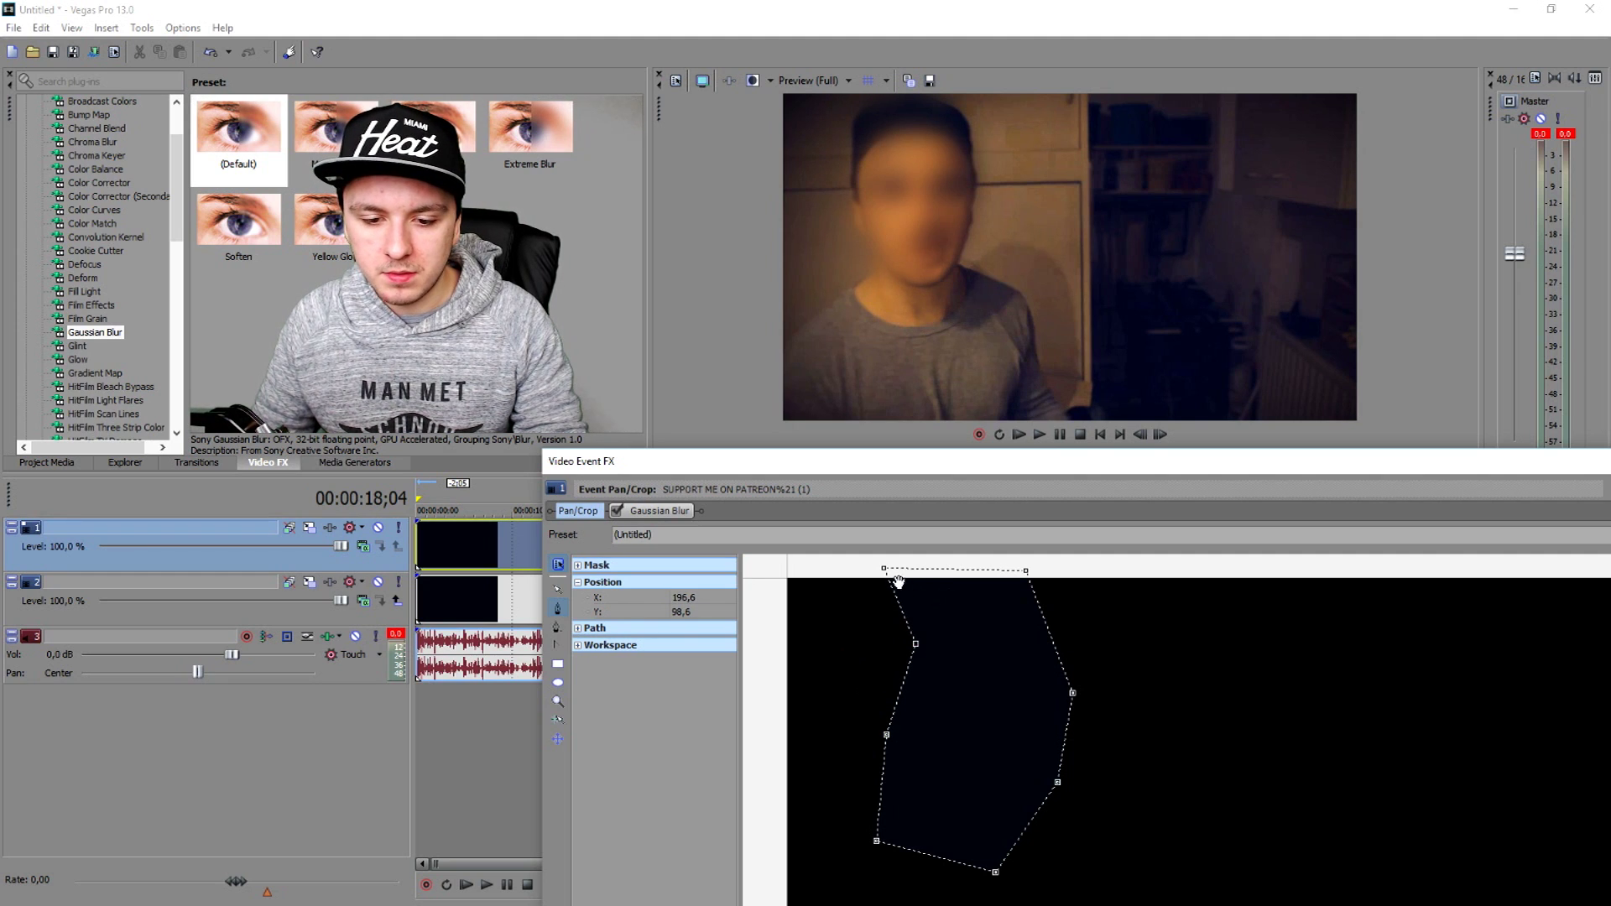
pyautogui.moveTo(952, 617)
pyautogui.mouseDown()
pyautogui.moveTo(993, 651)
pyautogui.moveTo(944, 621)
pyautogui.mouseUp()
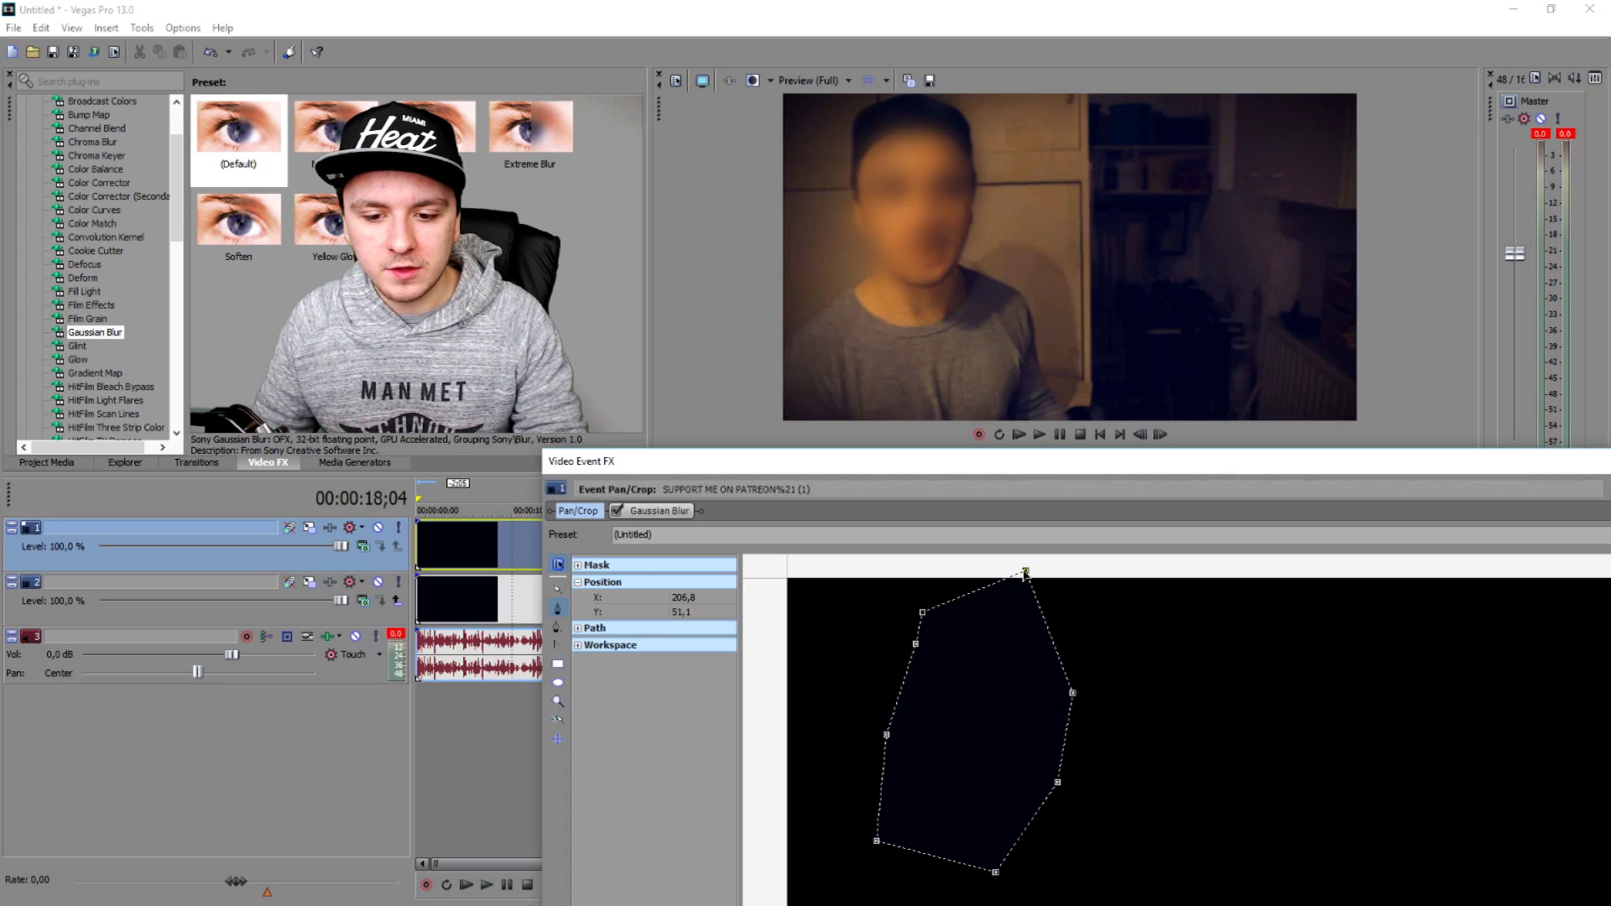
pyautogui.moveTo(1029, 568); pyautogui.dragTo(1022, 602)
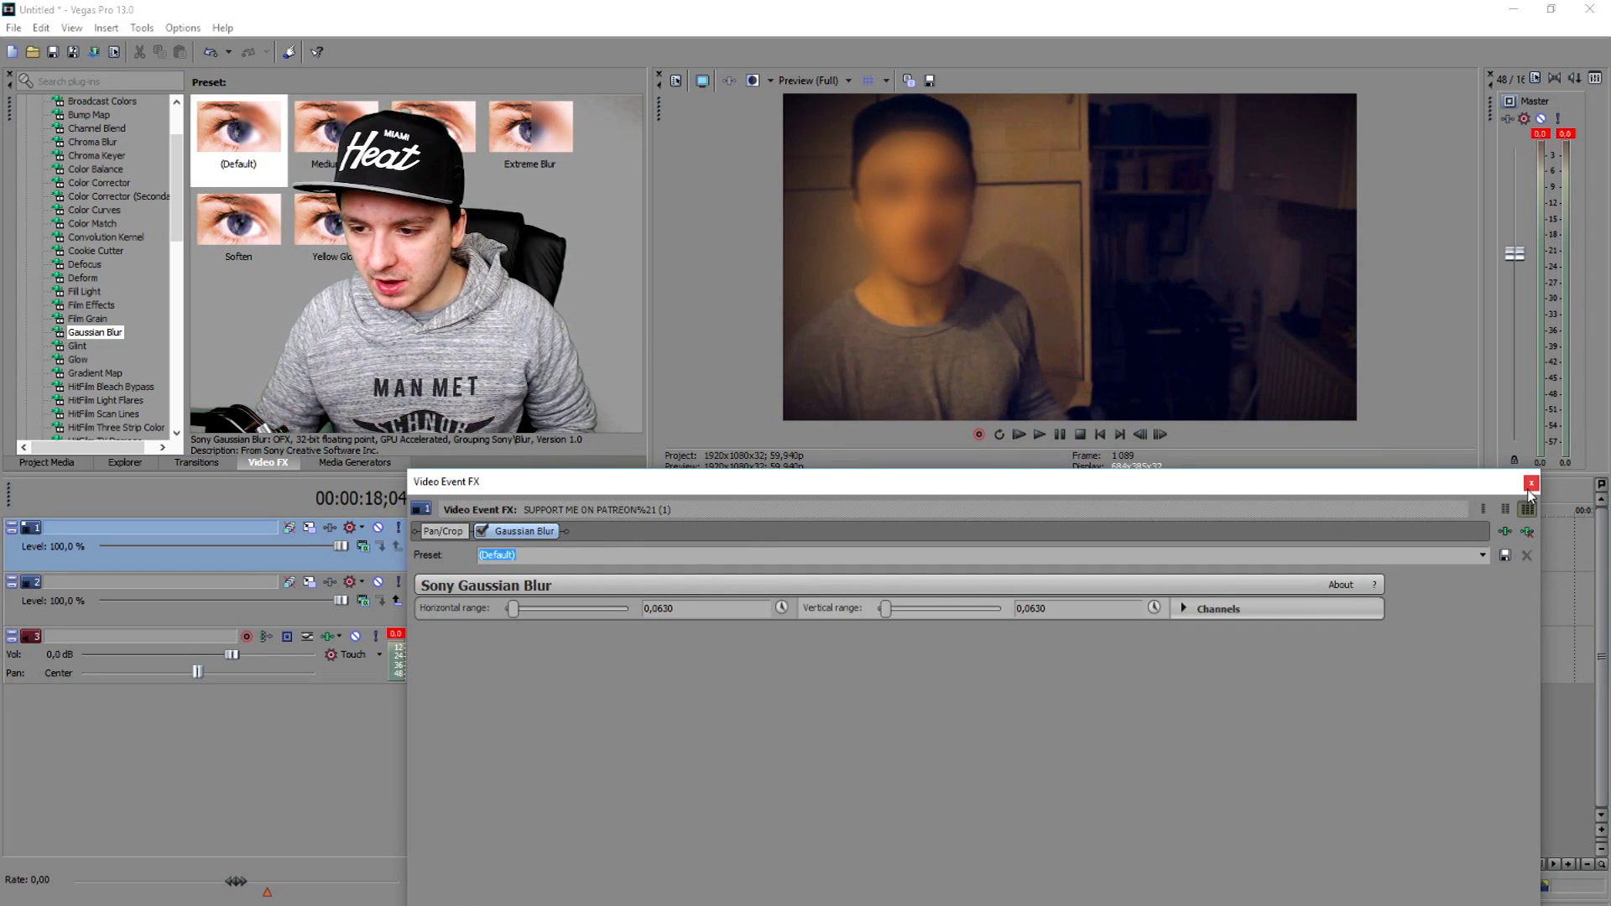
# Play back the clip to check the blur, scrubbing to around 29 seconds.
pyautogui.click(1530, 483)
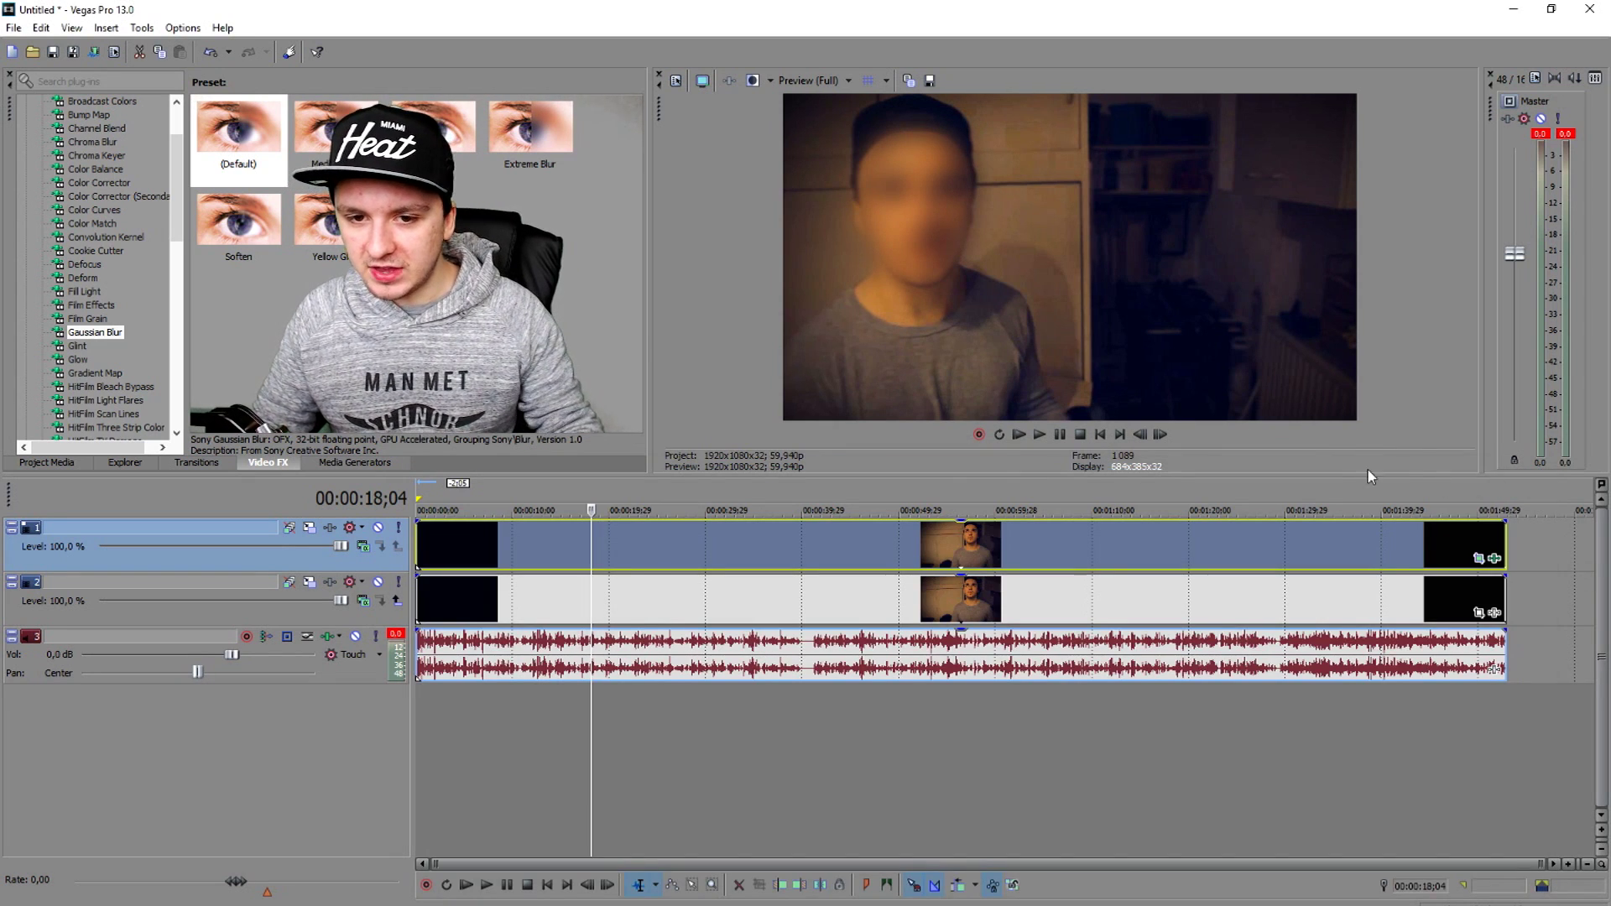
pyautogui.press('space')
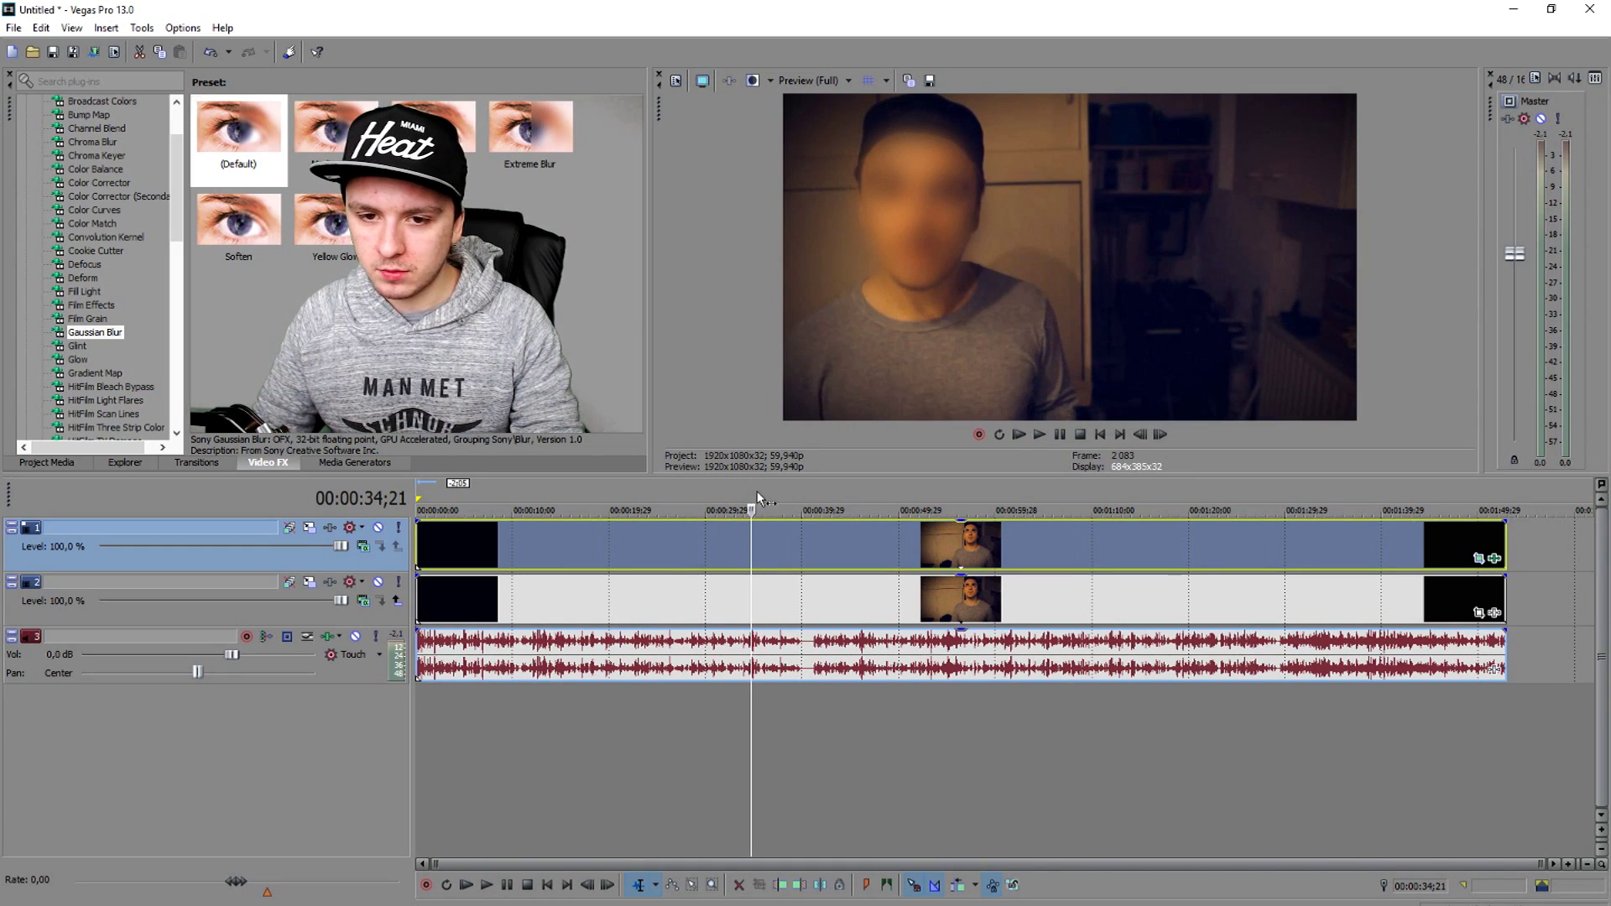
pyautogui.click(868, 487)
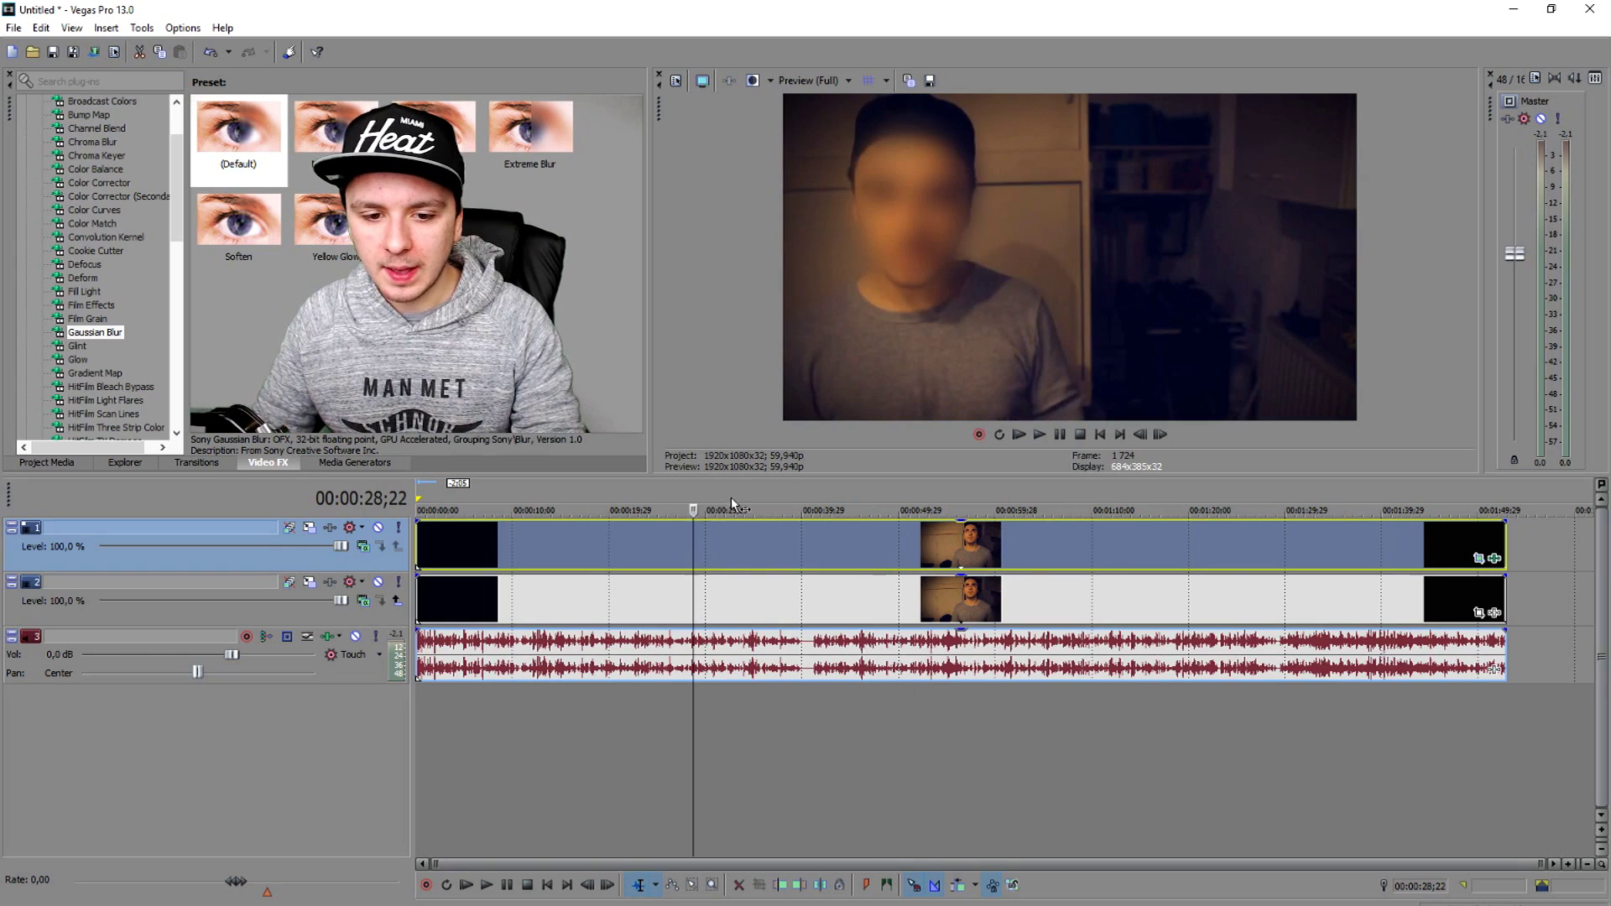
pyautogui.scroll(2, 732, 497)
pyautogui.click(868, 496)
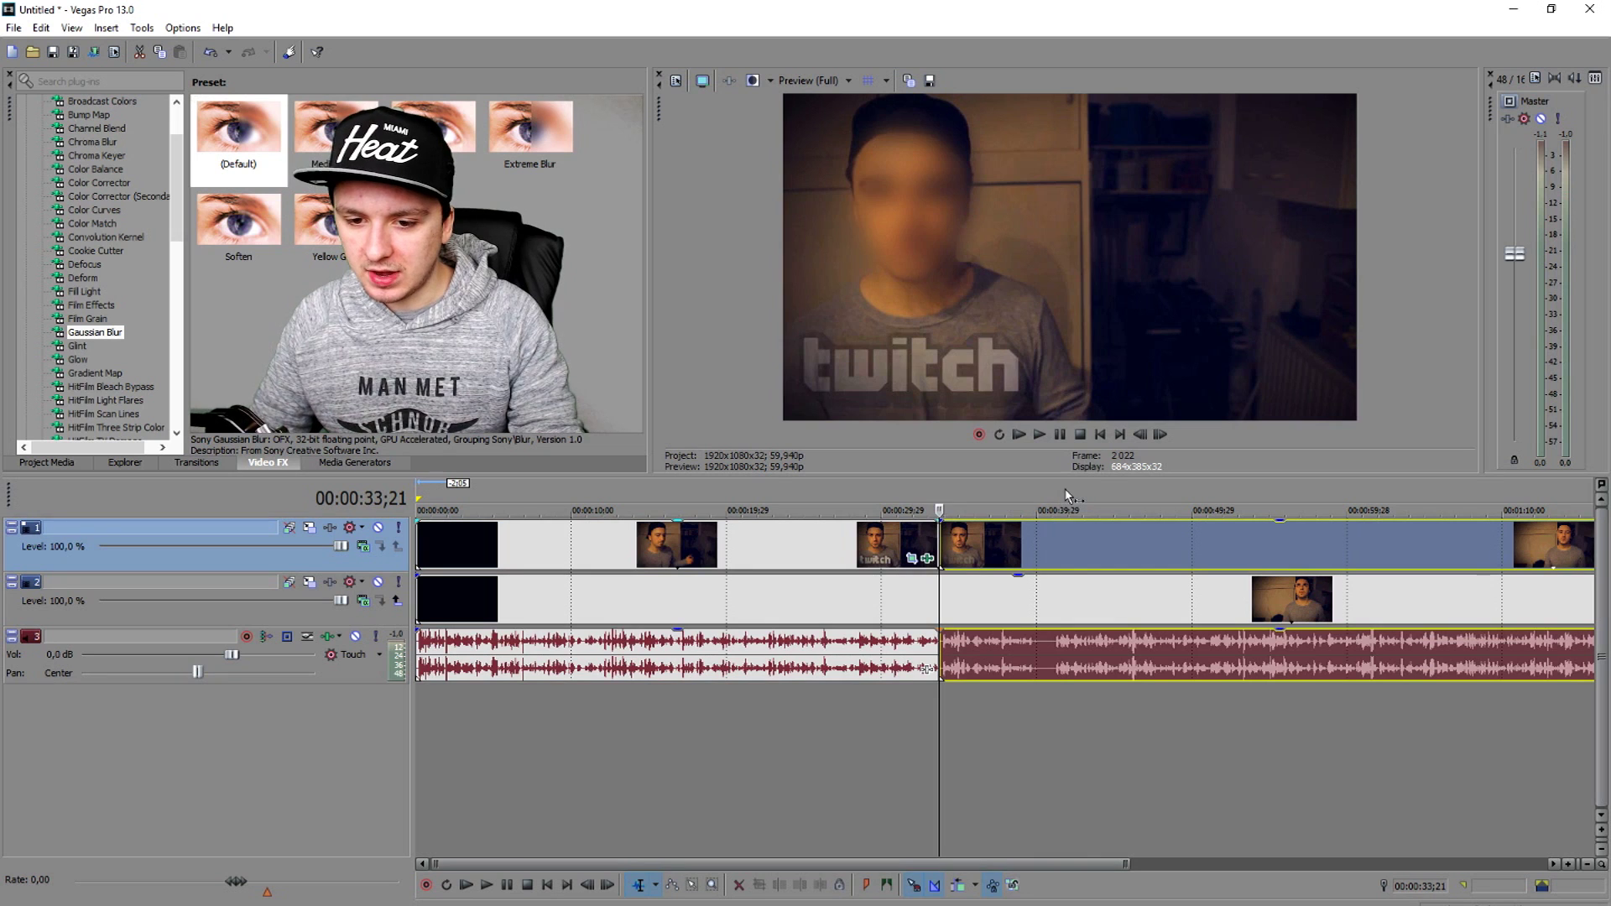
# Move to about 41 seconds and open Event Pan/Crop masking for the later, unblurred clip.
pyautogui.click(1514, 118)
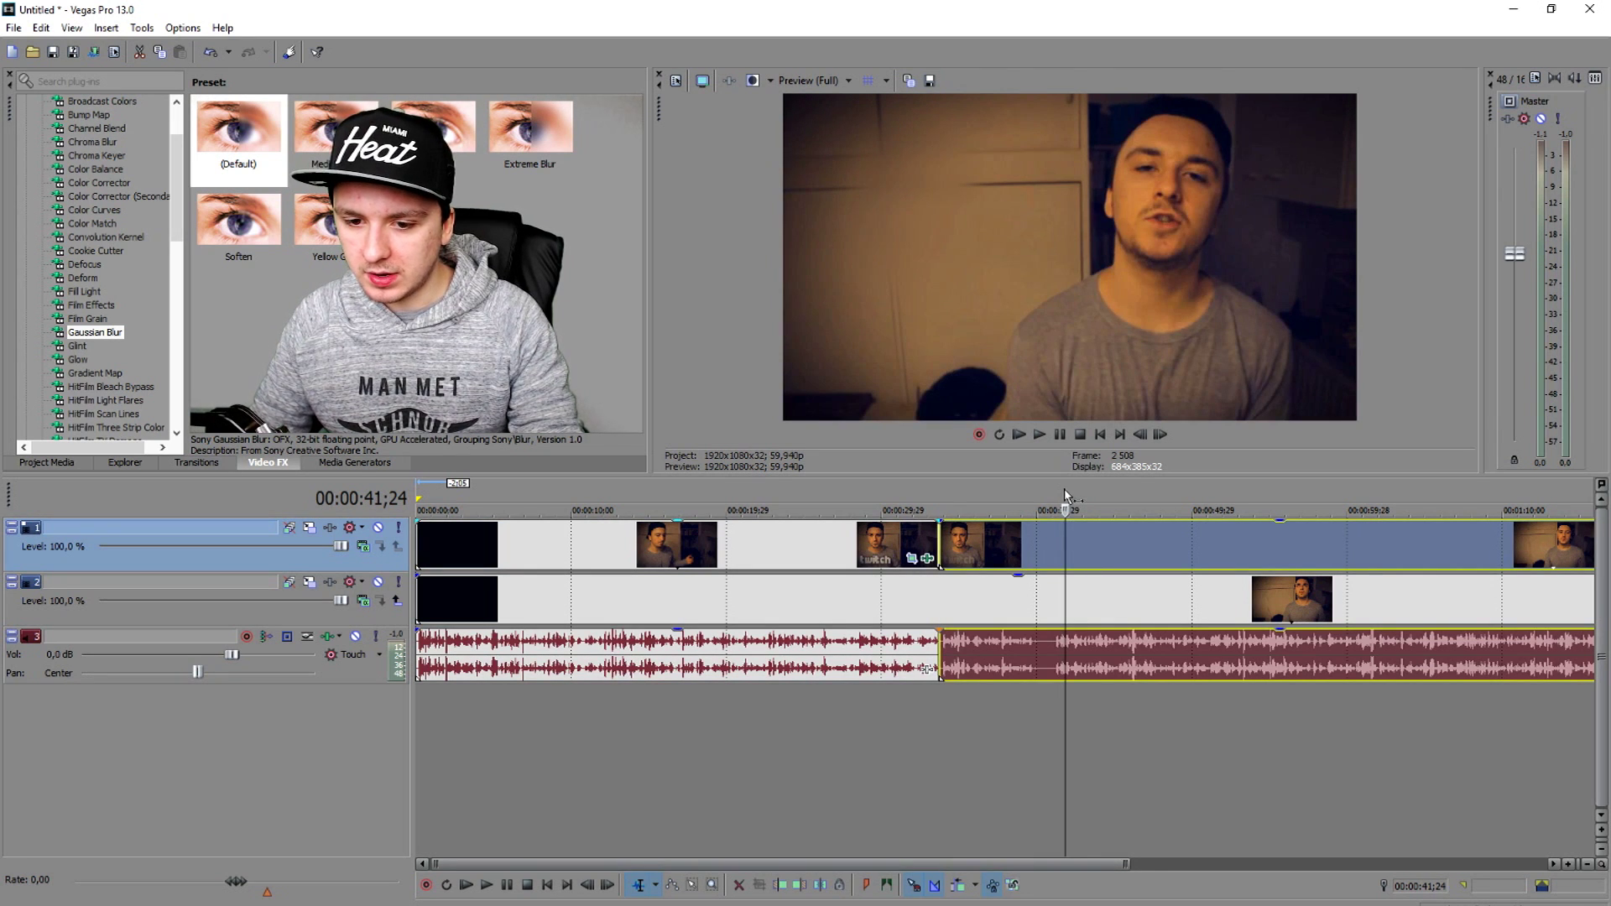
pyautogui.click(1041, 487)
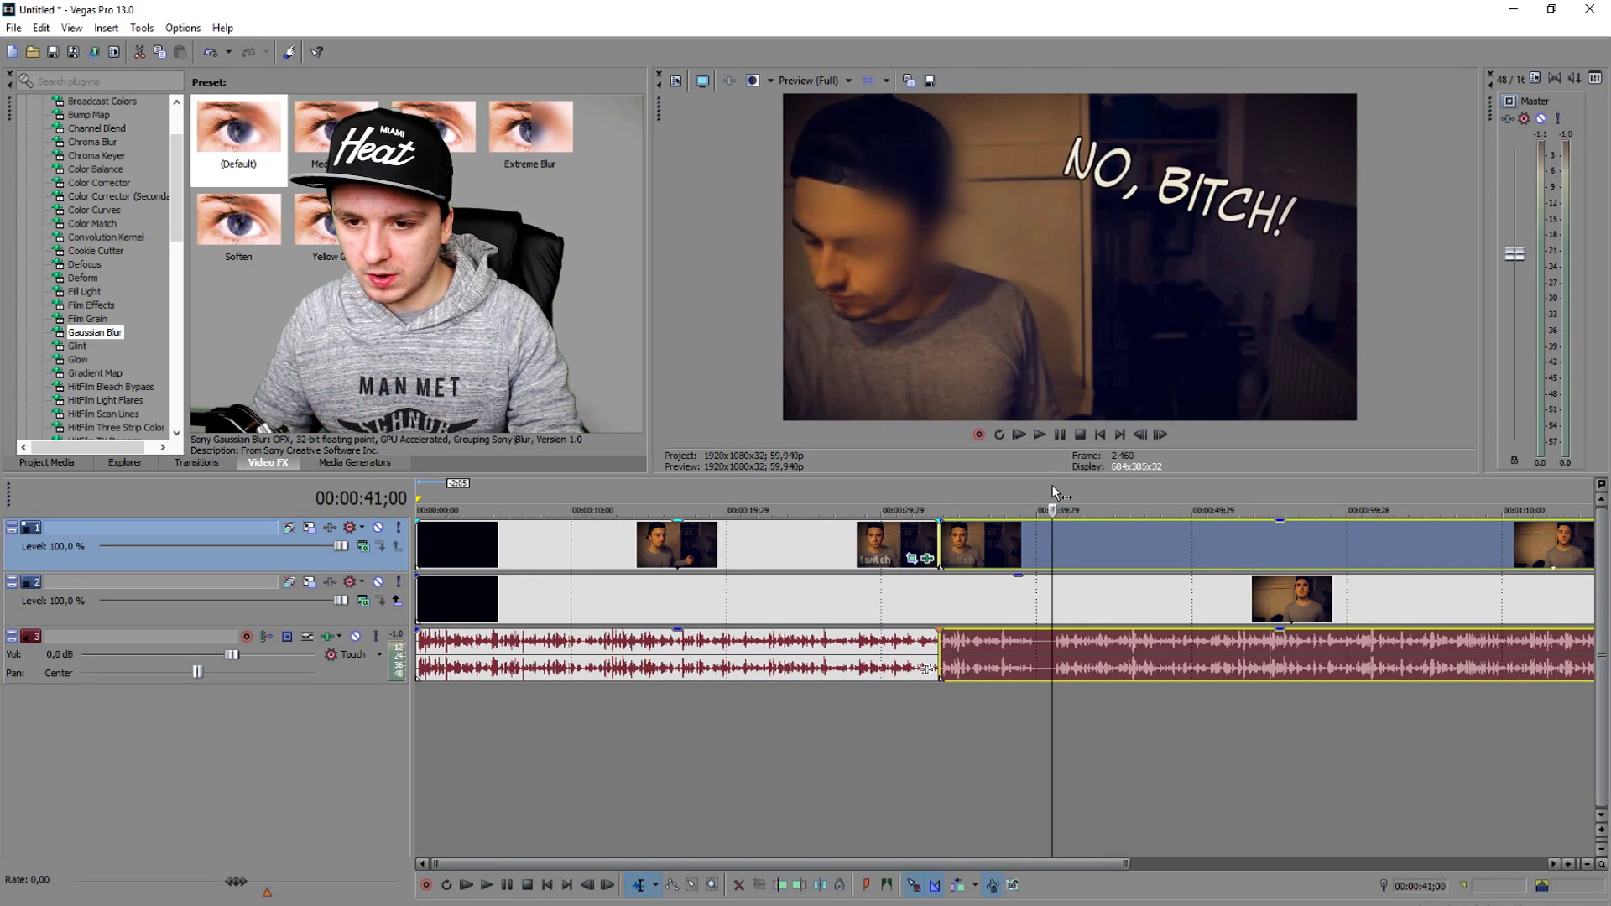
pyautogui.scroll(5, 1052, 485)
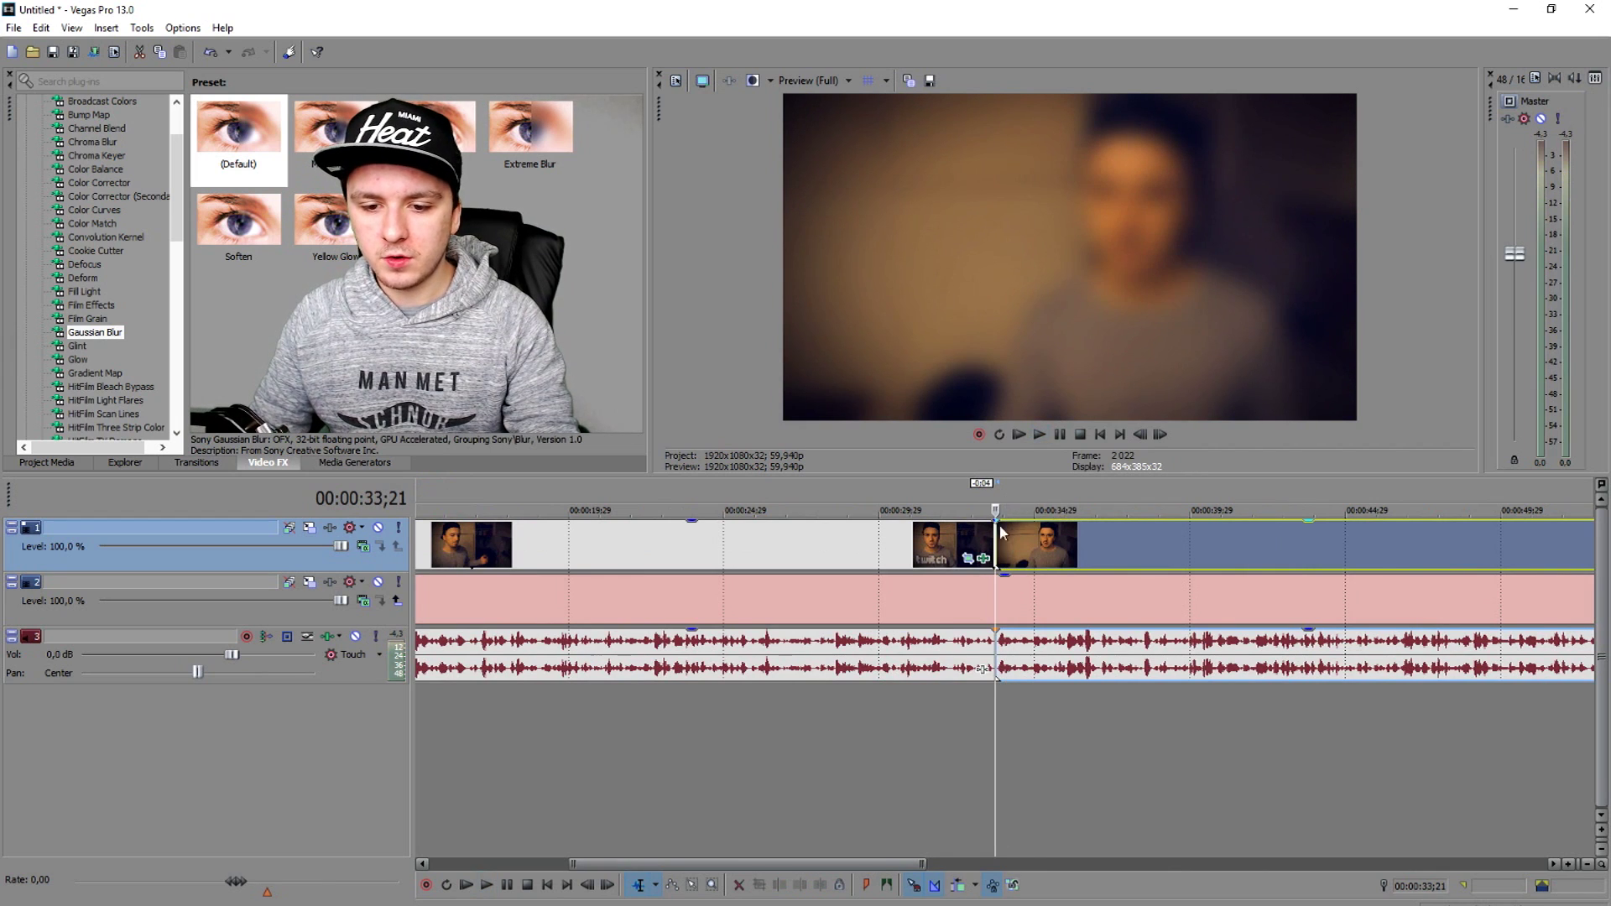
pyautogui.scroll(-3, 1187, 567)
pyautogui.click(1236, 557)
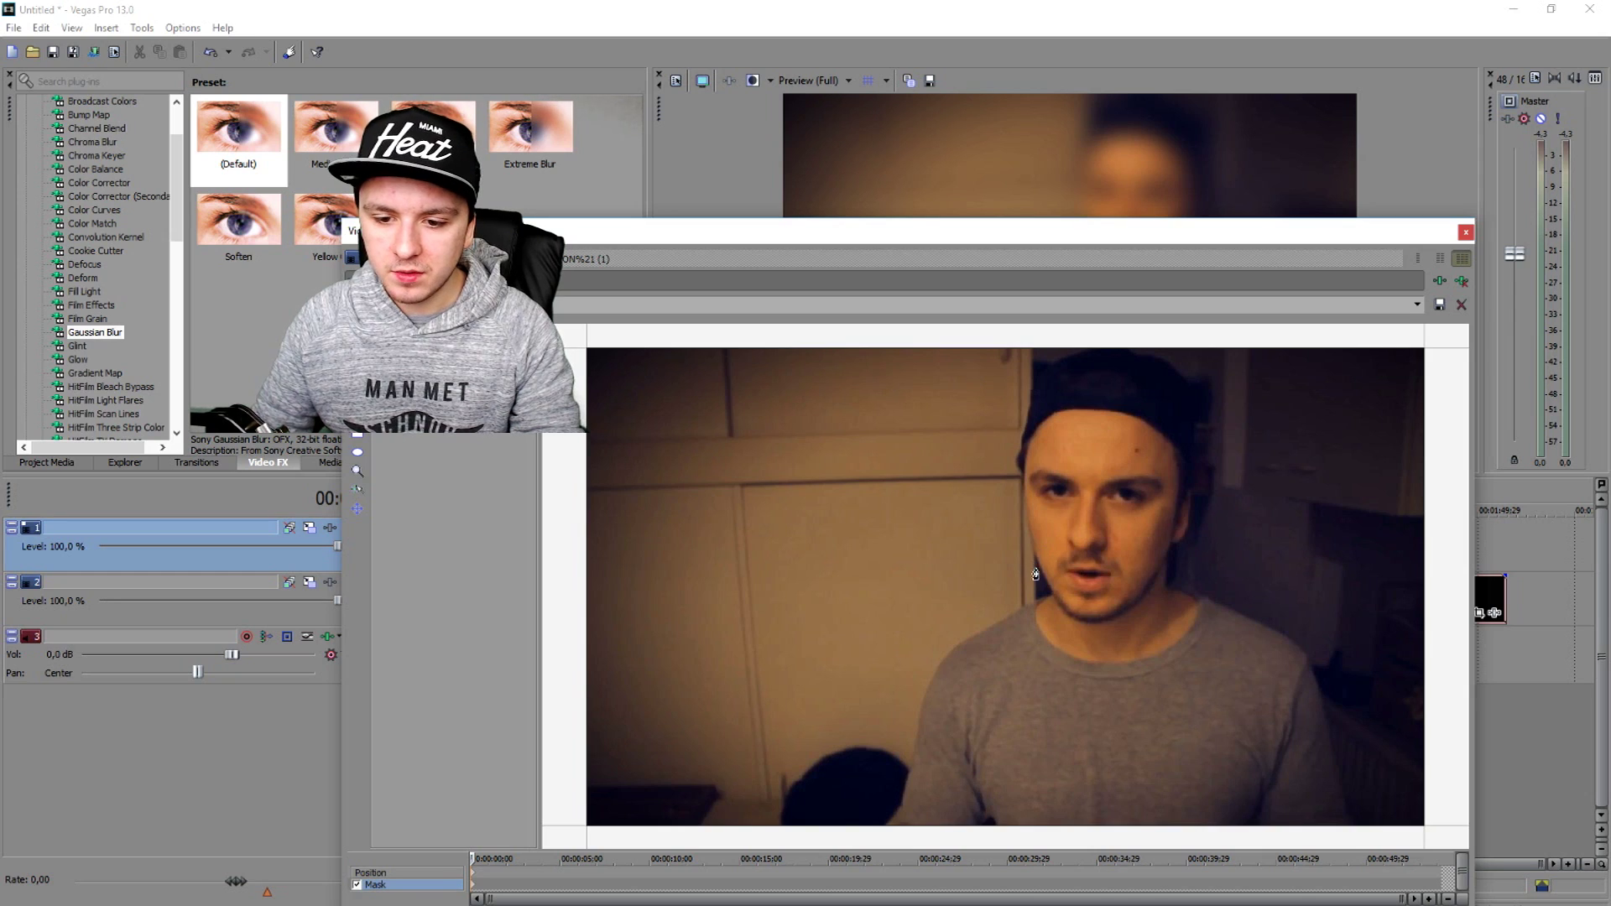
# Place anchor points around the later clip's head, cap and chin, closing a new face mask.
pyautogui.click(1003, 460)
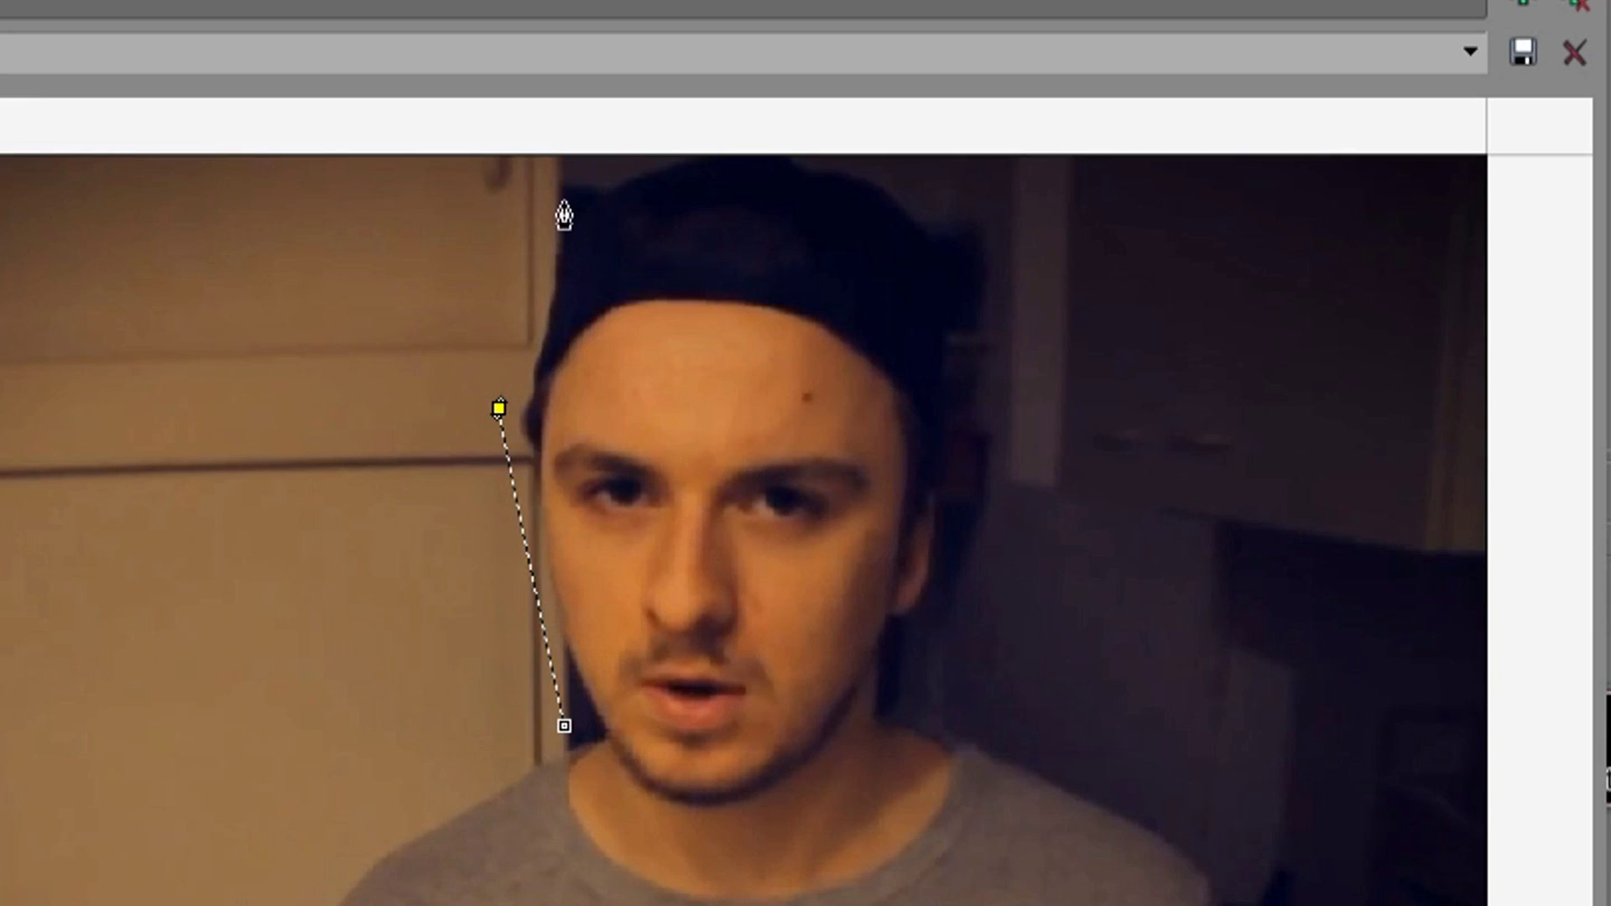
pyautogui.click(975, 458)
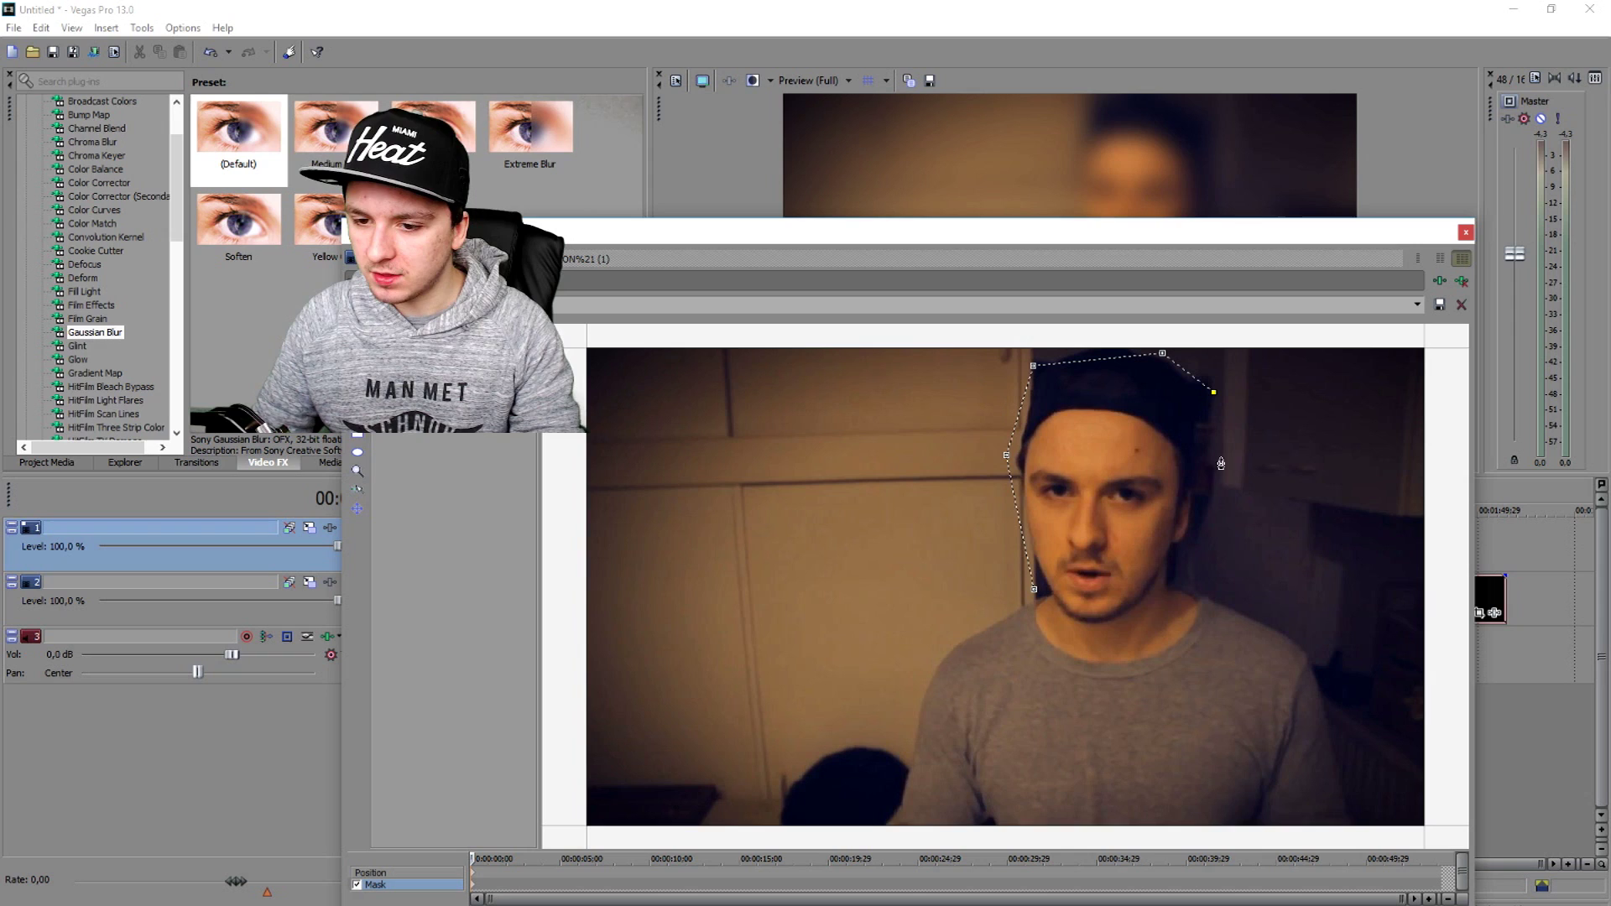
pyautogui.click(946, 627)
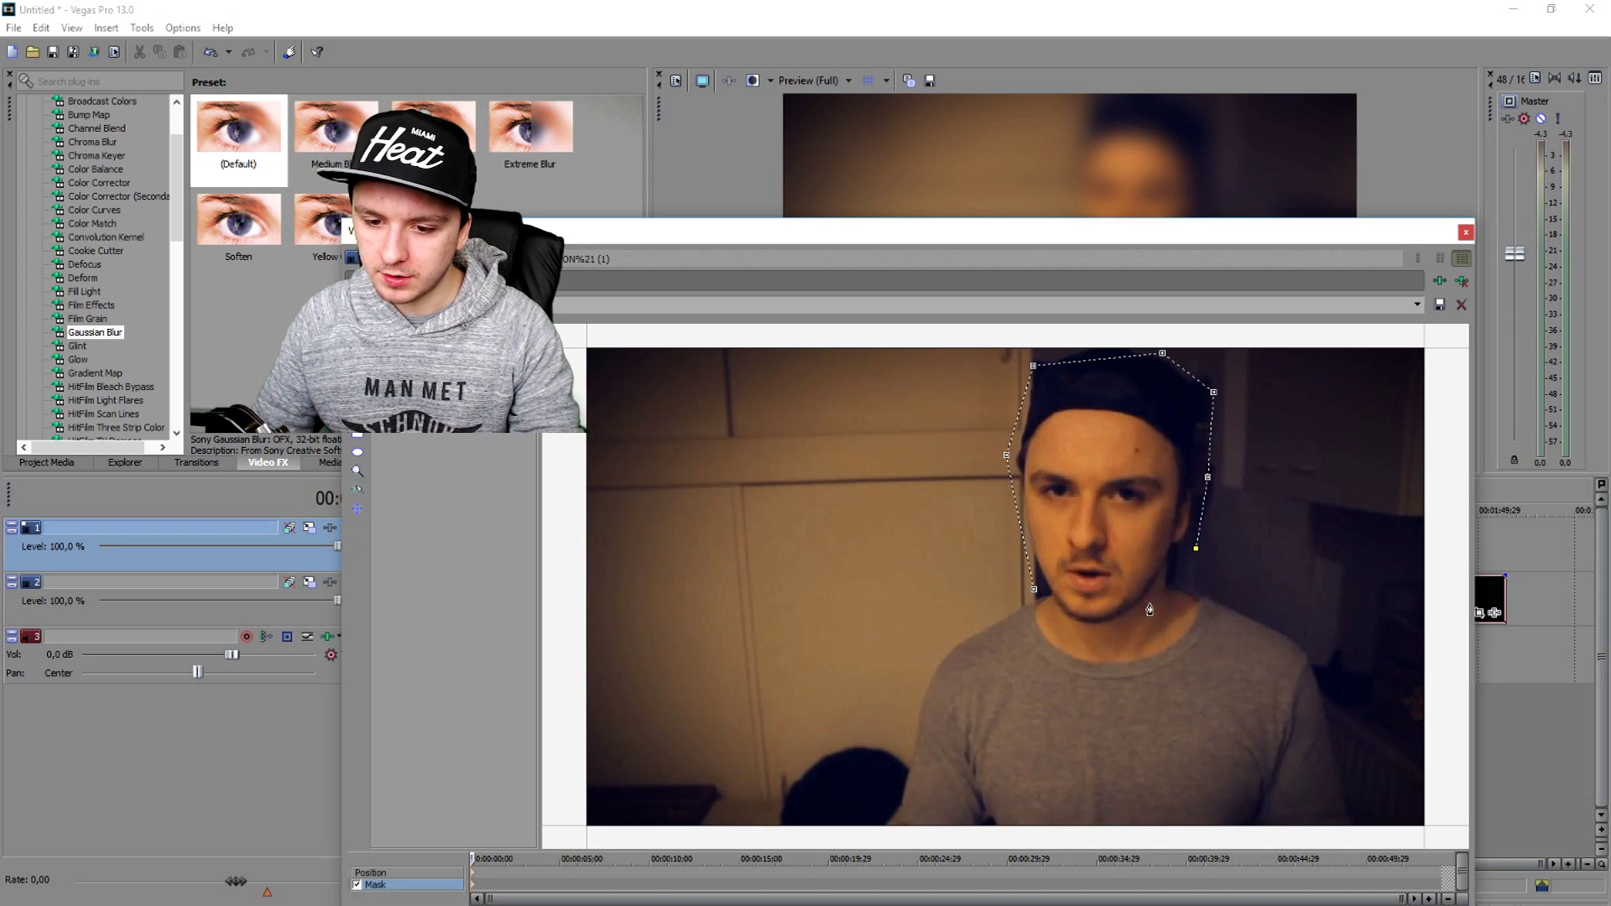
pyautogui.click(1150, 617)
pyautogui.click(1087, 635)
pyautogui.click(1052, 612)
pyautogui.click(1037, 593)
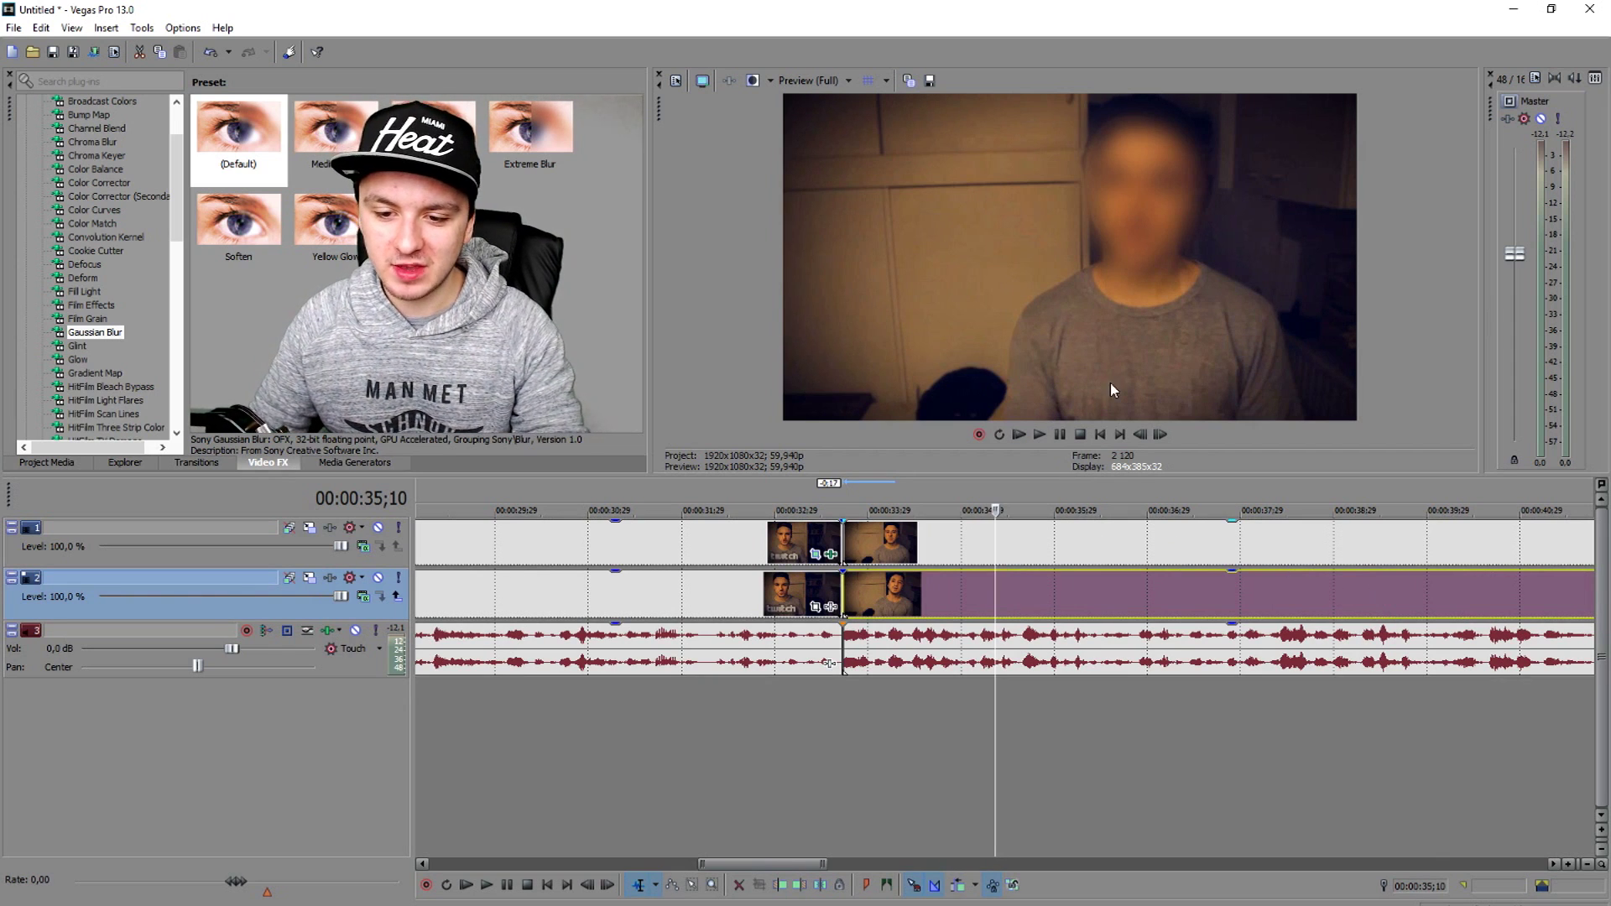
pyautogui.scroll(-5, 604, 586)
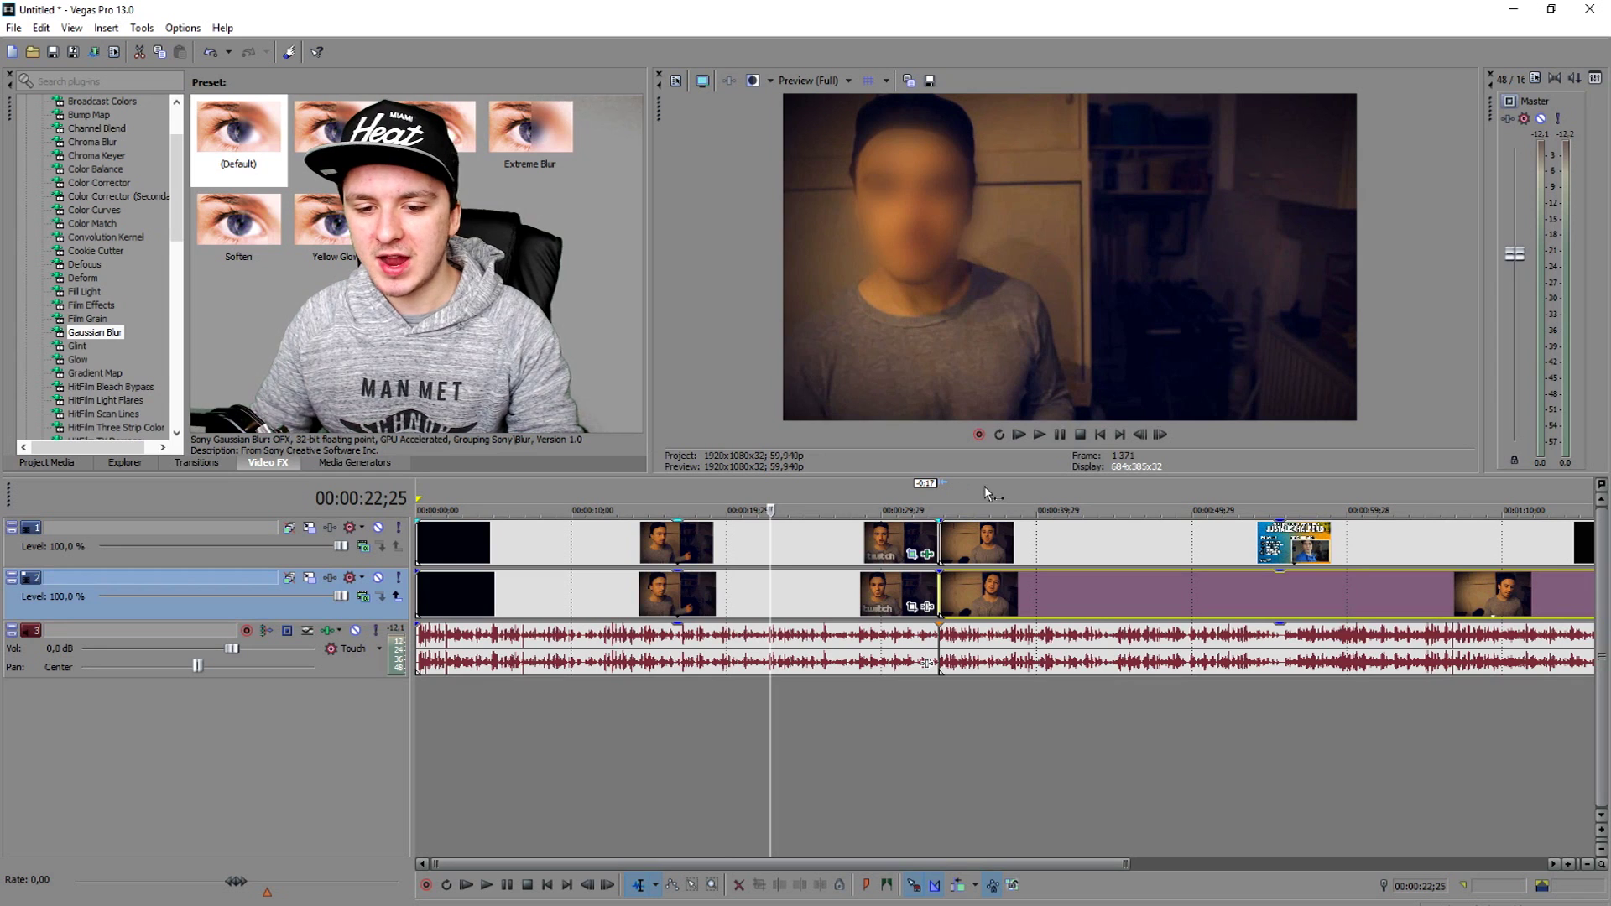
pyautogui.click(999, 481)
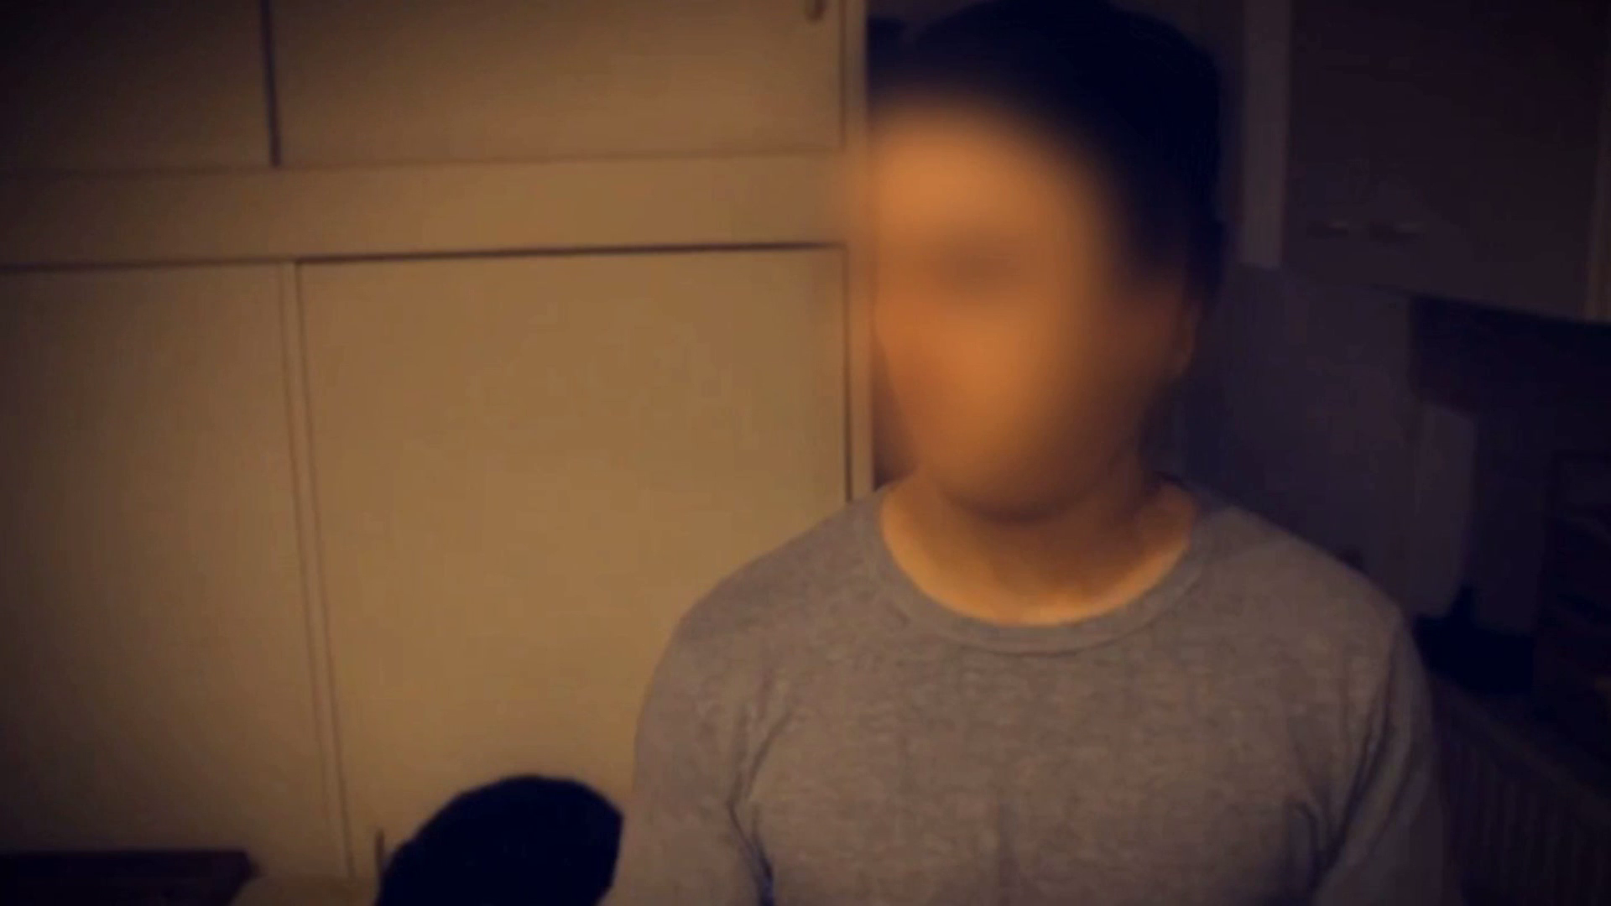